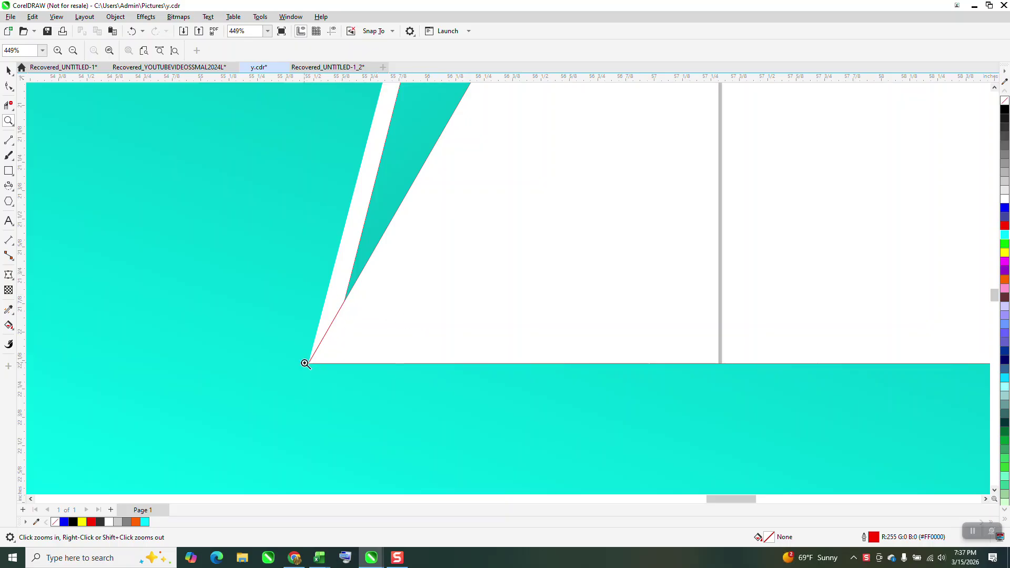
Examine the inner corner, white seam and apex of the existing gradient triangle up close.
{"action": "right_click", "coordinate": [428, 295]}
{"action": "right_click", "coordinate": [423, 273]}
{"action": "right_click", "coordinate": [413, 289]}
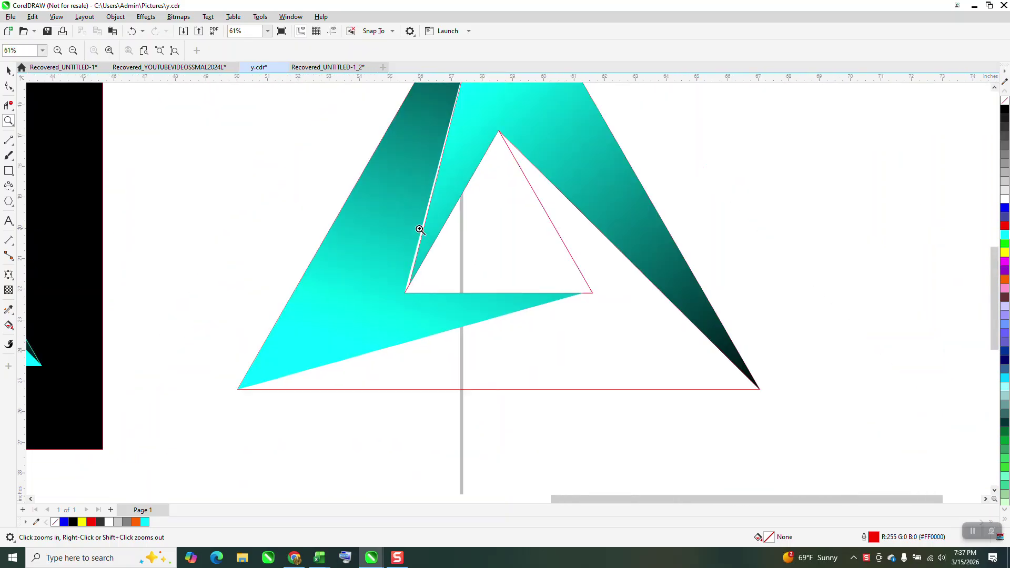
{"action": "right_click", "coordinate": [419, 232]}
{"action": "left_click_drag", "start_coordinate": [442, 90], "coordinate": [513, 133]}
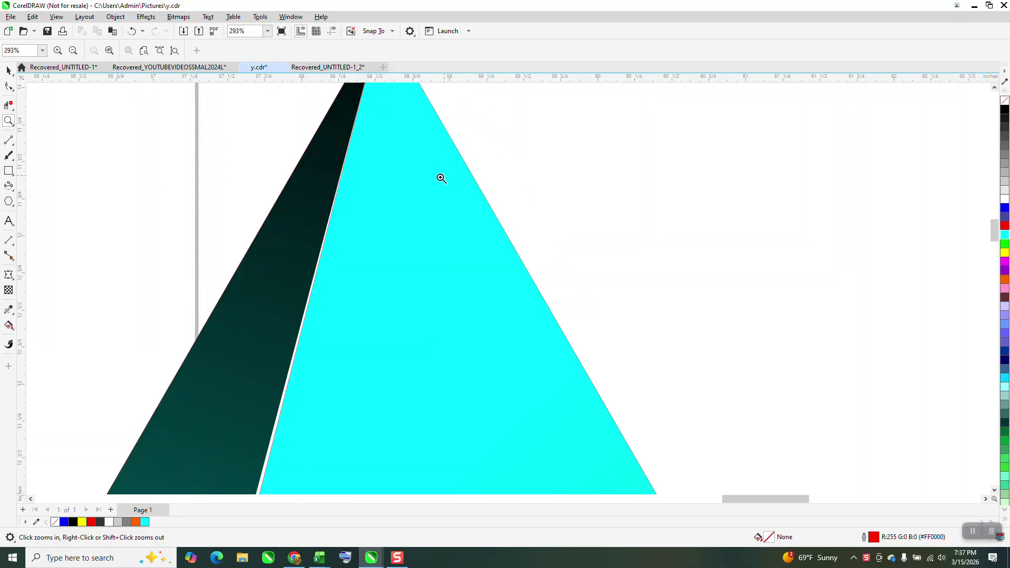
{"action": "right_click", "coordinate": [442, 174]}
{"action": "right_click", "coordinate": [429, 171]}
{"action": "left_click_drag", "start_coordinate": [401, 107], "coordinate": [439, 137]}
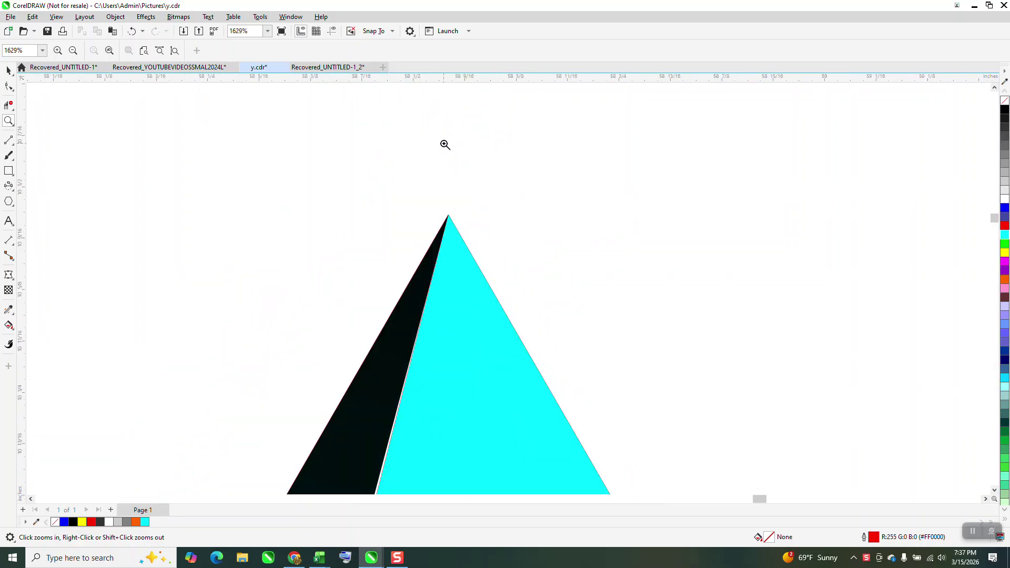
{"action": "scroll", "coordinate": [575, 166], "scroll_direction": "down", "scroll_amount": 4}
{"action": "scroll", "coordinate": [575, 166], "scroll_direction": "down", "scroll_amount": 4}
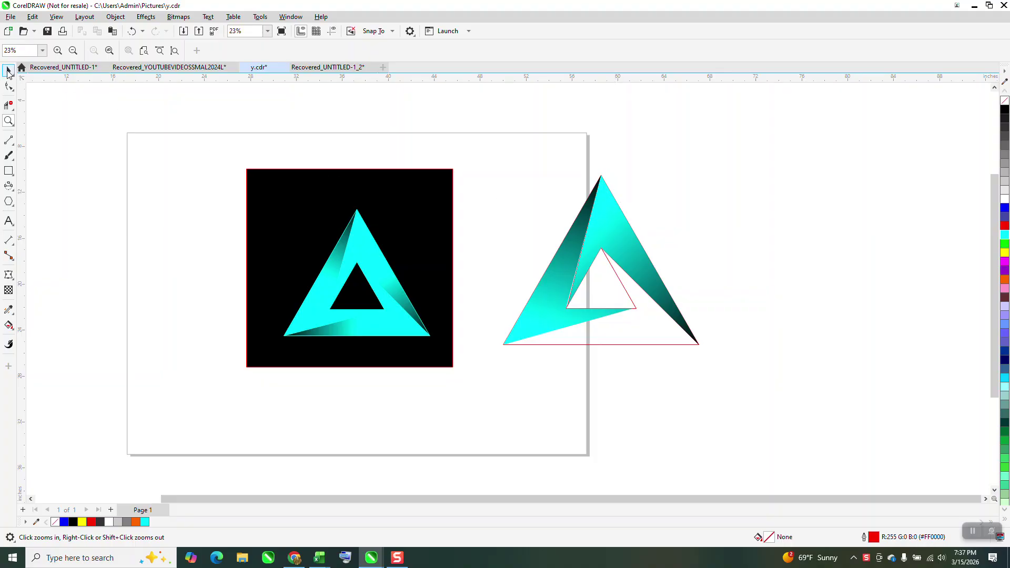
Group the black-square triangle logo and move it off the page to the far side of the gradient triangle.
{"action": "left_click", "coordinate": [8, 70]}
{"action": "left_click_drag", "start_coordinate": [214, 136], "coordinate": [504, 341]}
{"action": "key", "text": "ctrl+g"}
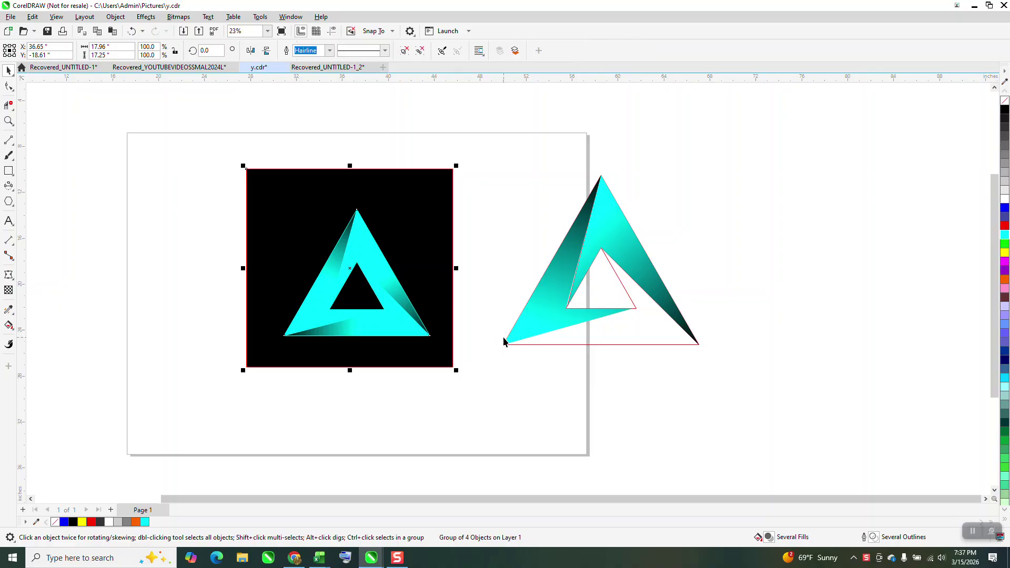
{"action": "key", "text": "Right"}
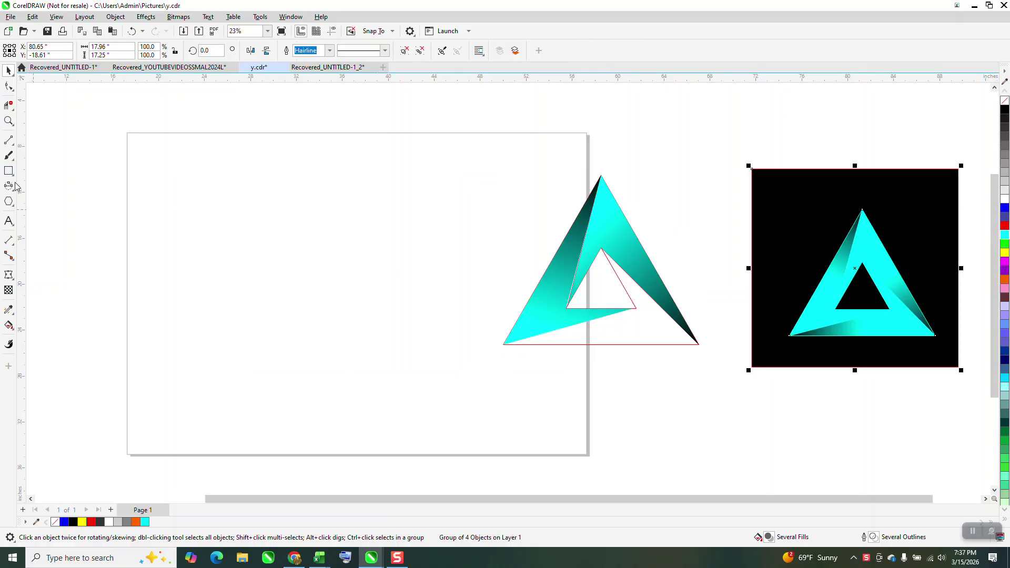
Draw a six-sided polygon about 12.45 by 14.38 inches and centre it on the page.
{"action": "left_click", "coordinate": [16, 210]}
{"action": "left_click", "coordinate": [41, 202]}
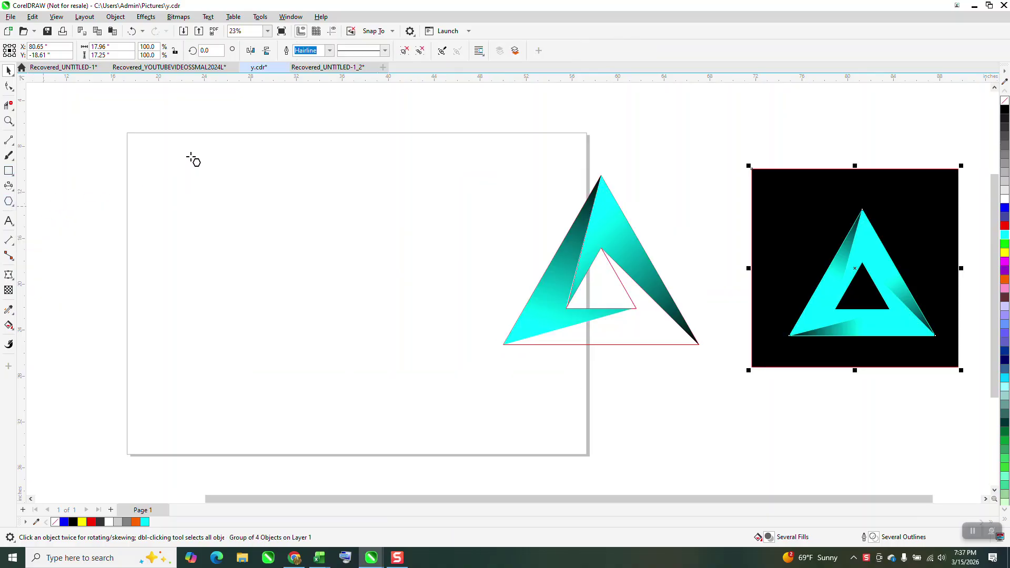
{"action": "mouse_move", "coordinate": [427, 209]}
{"action": "left_mouse_down"}
{"action": "mouse_move", "coordinate": [347, 372]}
{"action": "mouse_move", "coordinate": [278, 381]}
{"action": "left_mouse_up"}
{"action": "key", "text": "p"}
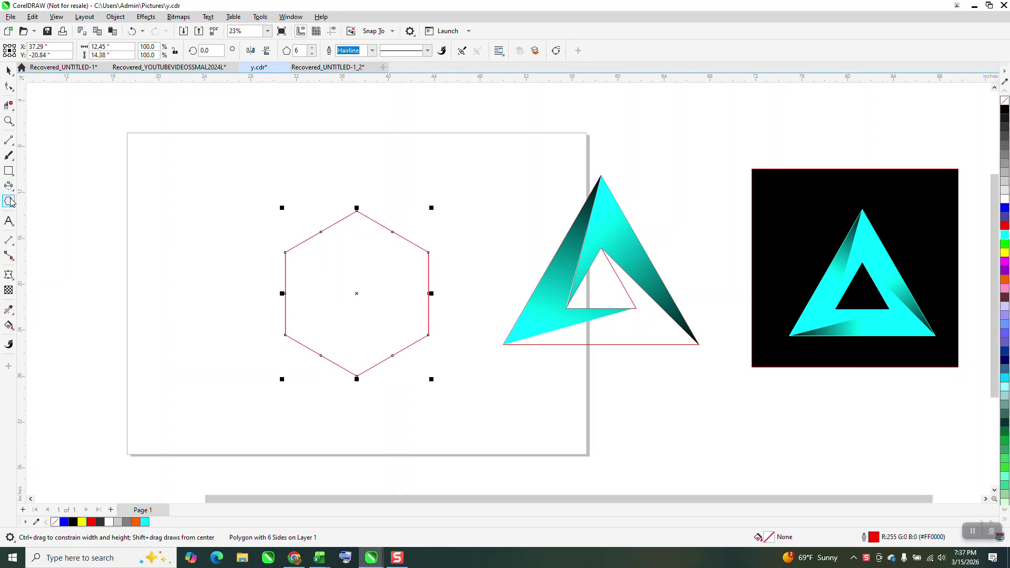
Draw a second hexagon centred inside the first and scale it about its centre to about 3.89 by 4.49 inches.
{"action": "left_click_drag", "start_coordinate": [241, 185], "coordinate": [197, 265]}
{"action": "key", "text": "p"}
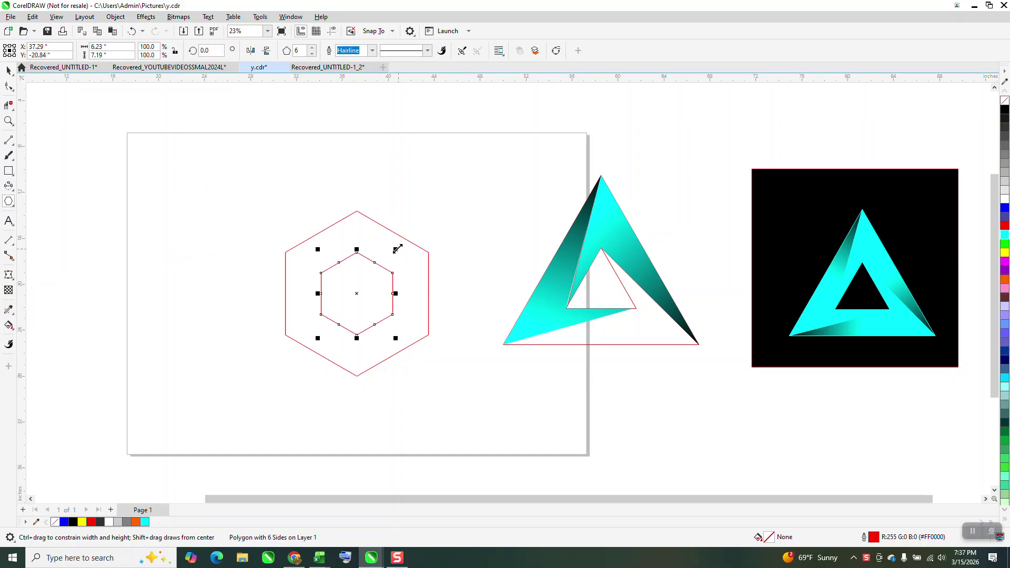
{"action": "left_click_drag", "start_coordinate": [395, 249], "coordinate": [383, 265]}
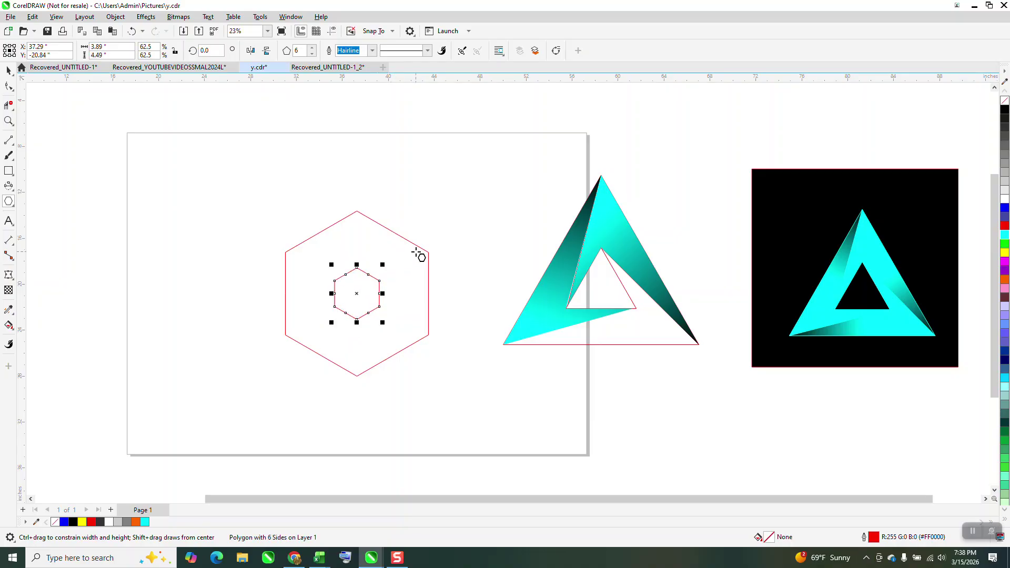
Set both the inner and the outer polygon to 3 sides.
{"action": "left_click", "coordinate": [8, 70]}
{"action": "left_click_drag", "start_coordinate": [250, 167], "coordinate": [461, 373]}
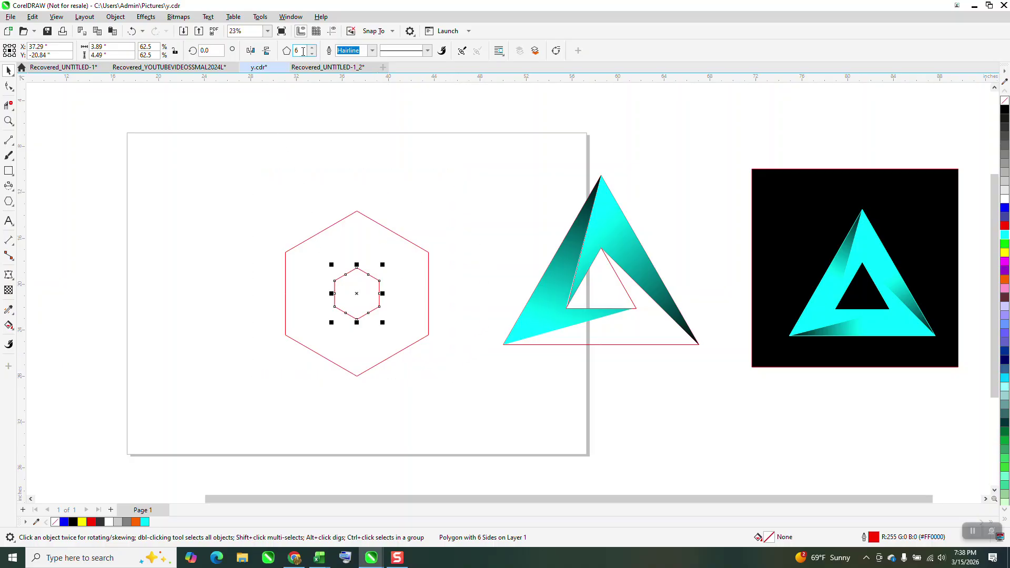
{"action": "left_click", "coordinate": [312, 54]}
{"action": "left_click", "coordinate": [312, 54]}
{"action": "left_click", "coordinate": [312, 55]}
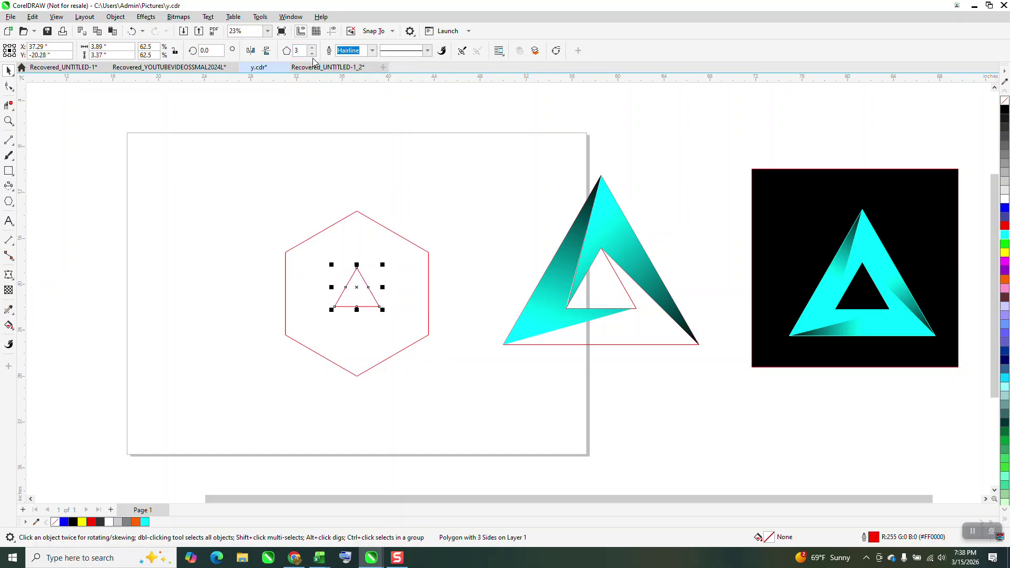
{"action": "left_click", "coordinate": [379, 226]}
{"action": "left_click", "coordinate": [311, 54]}
{"action": "left_click", "coordinate": [312, 54]}
{"action": "left_click", "coordinate": [312, 54]}
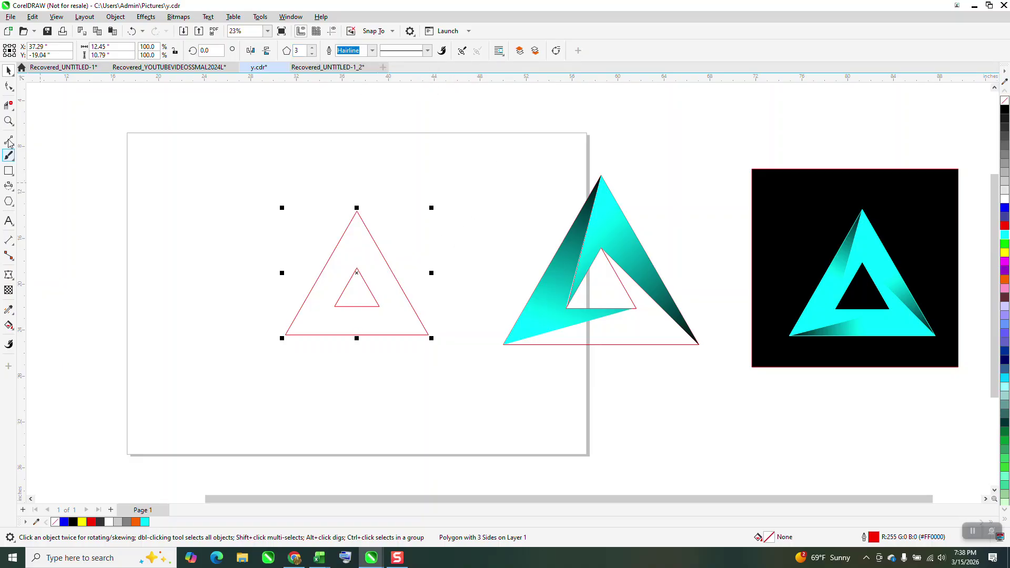
Draw straight lines from the inner apex to the outer lower-right corner and from the outer apex to the inner lower-left corner.
{"action": "left_click", "coordinate": [9, 121]}
{"action": "left_click_drag", "start_coordinate": [274, 184], "coordinate": [534, 371]}
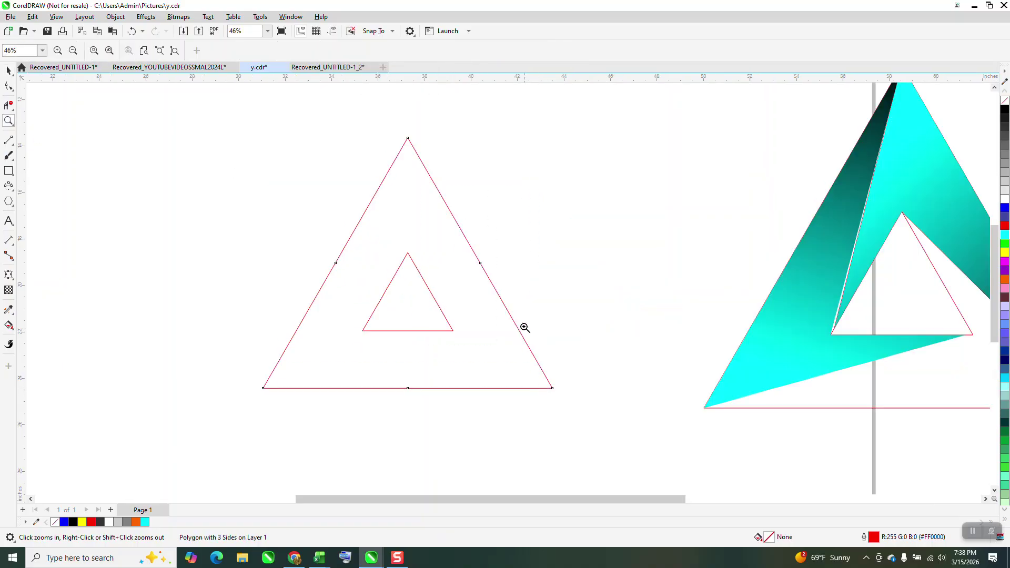
{"action": "left_click", "coordinate": [15, 246]}
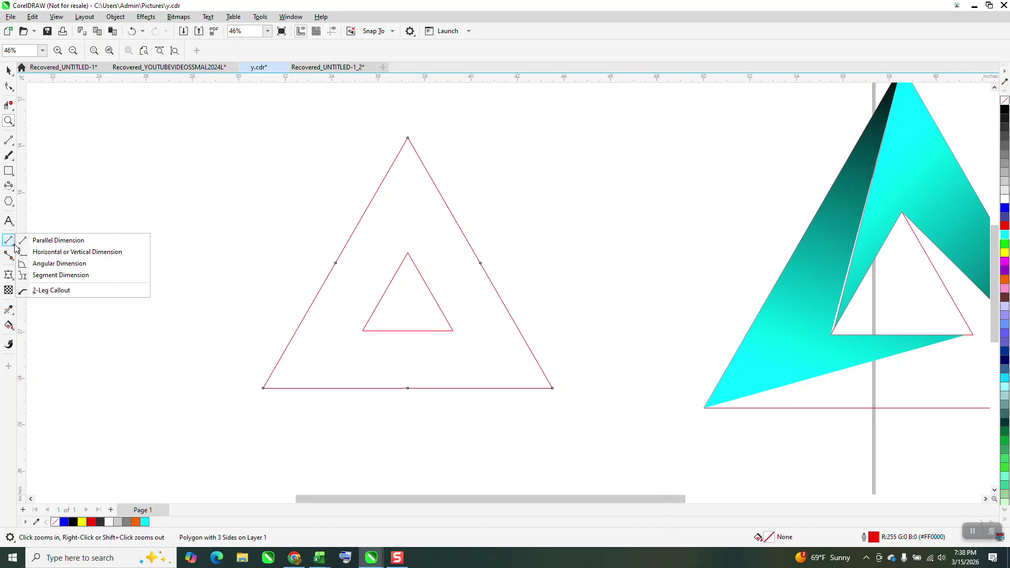
{"action": "left_click", "coordinate": [11, 139]}
{"action": "left_click", "coordinate": [49, 152]}
{"action": "mouse_move", "coordinate": [408, 254]}
{"action": "left_mouse_down"}
{"action": "mouse_move", "coordinate": [536, 345]}
{"action": "mouse_move", "coordinate": [552, 388]}
{"action": "left_mouse_up"}
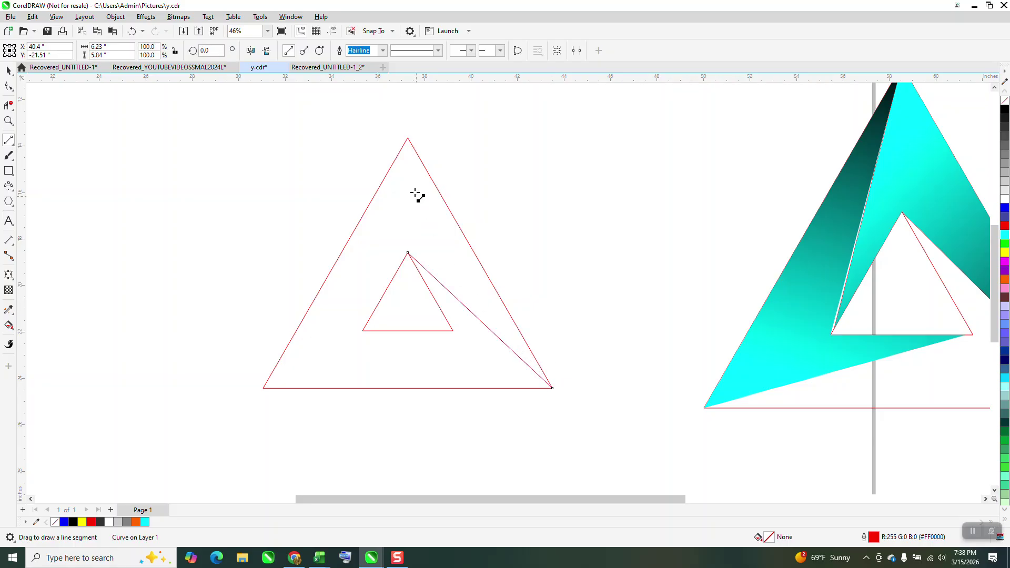
{"action": "left_click_drag", "start_coordinate": [408, 139], "coordinate": [362, 330]}
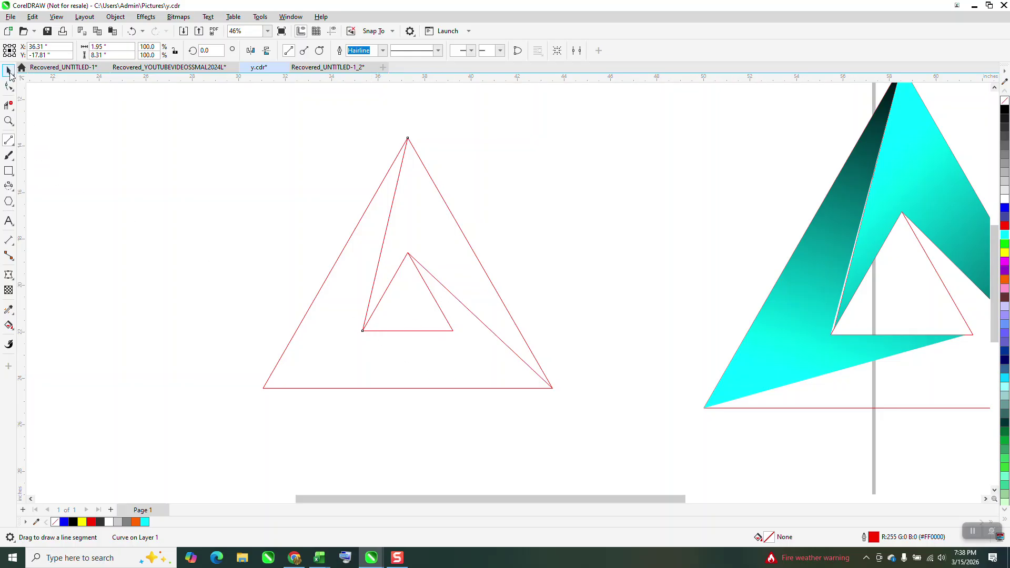
Use Smart Fill to create a cyan shape in the region between the two lines and the triangles' edges.
{"action": "left_click", "coordinate": [9, 72]}
{"action": "scroll", "coordinate": [293, 166], "scroll_direction": "down", "scroll_amount": 1}
{"action": "left_click", "coordinate": [9, 325]}
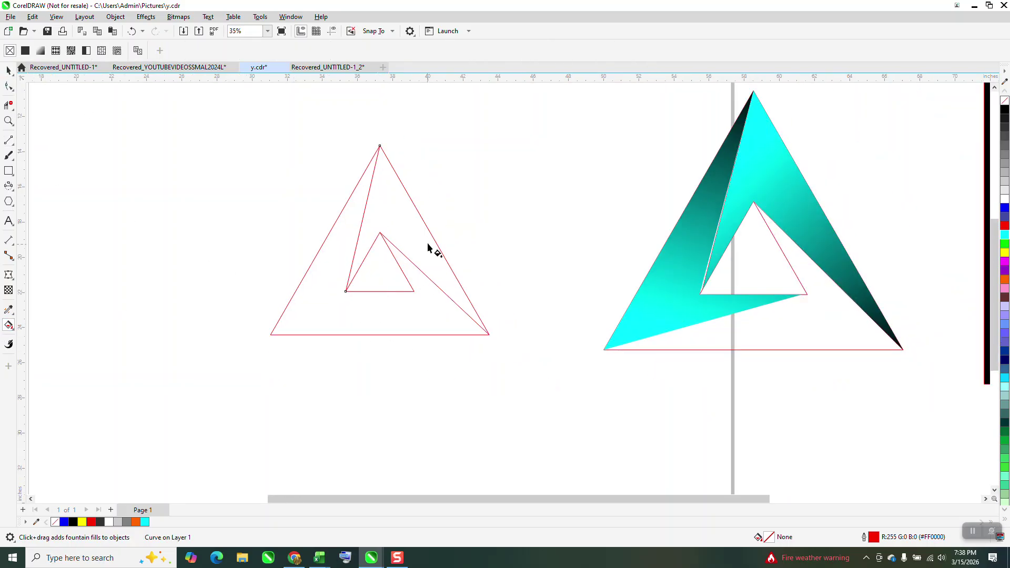
{"action": "left_click", "coordinate": [11, 327]}
{"action": "left_click", "coordinate": [39, 338]}
{"action": "left_click", "coordinate": [372, 209]}
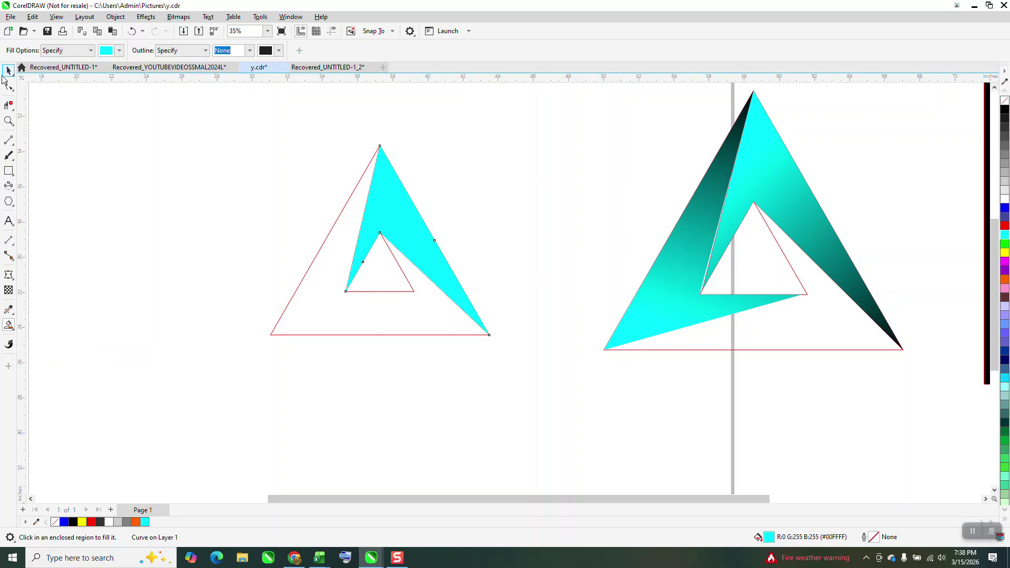
Try a copy of the cyan shape rotated by 120 degrees, and remove the copy.
{"action": "left_click", "coordinate": [9, 70]}
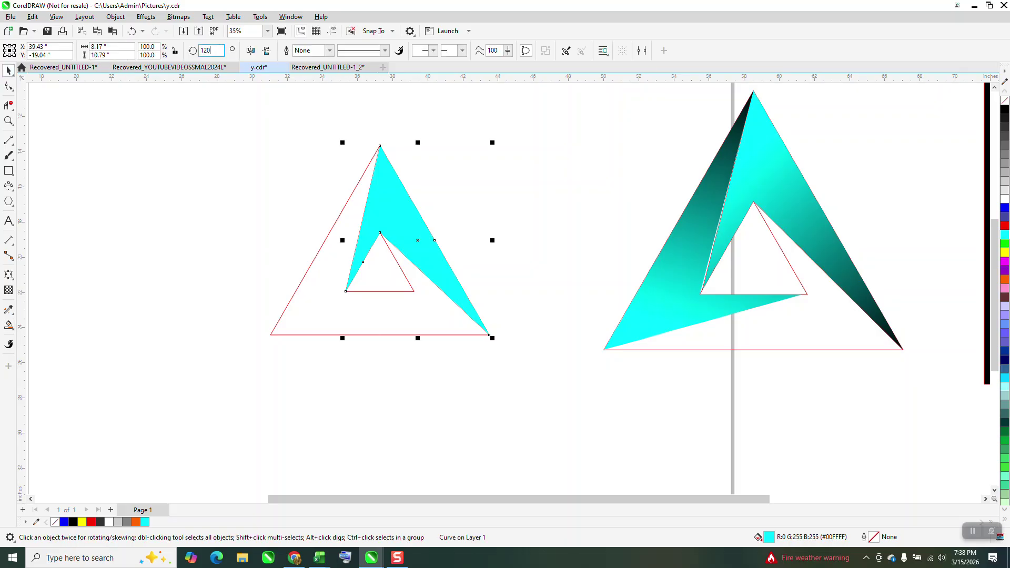
{"action": "type", "text": "120"}
{"action": "key", "text": "Return"}
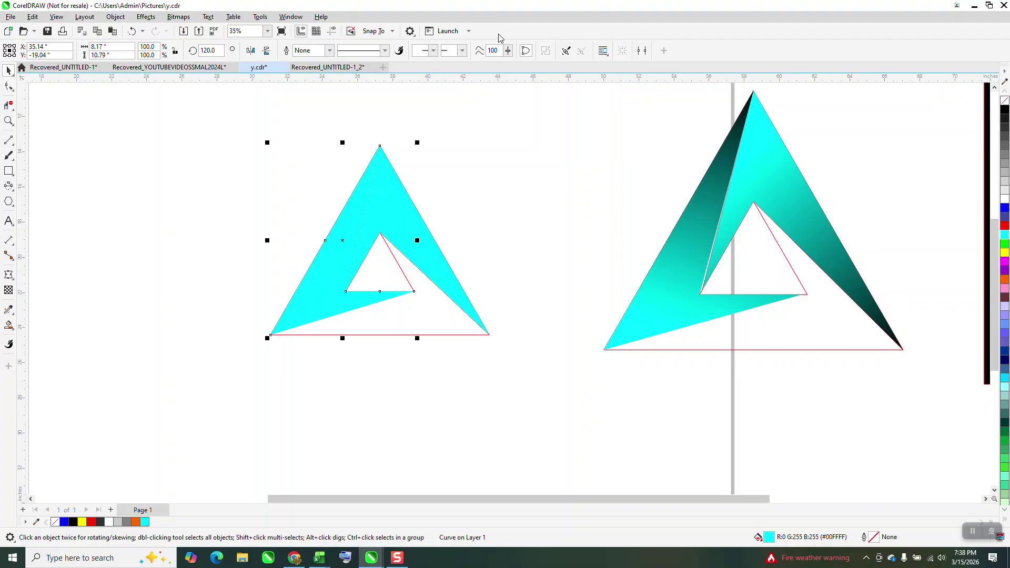
{"action": "key", "text": "Delete"}
Remove the cyan shape's fill and give it a black outline.
{"action": "left_click", "coordinate": [420, 227]}
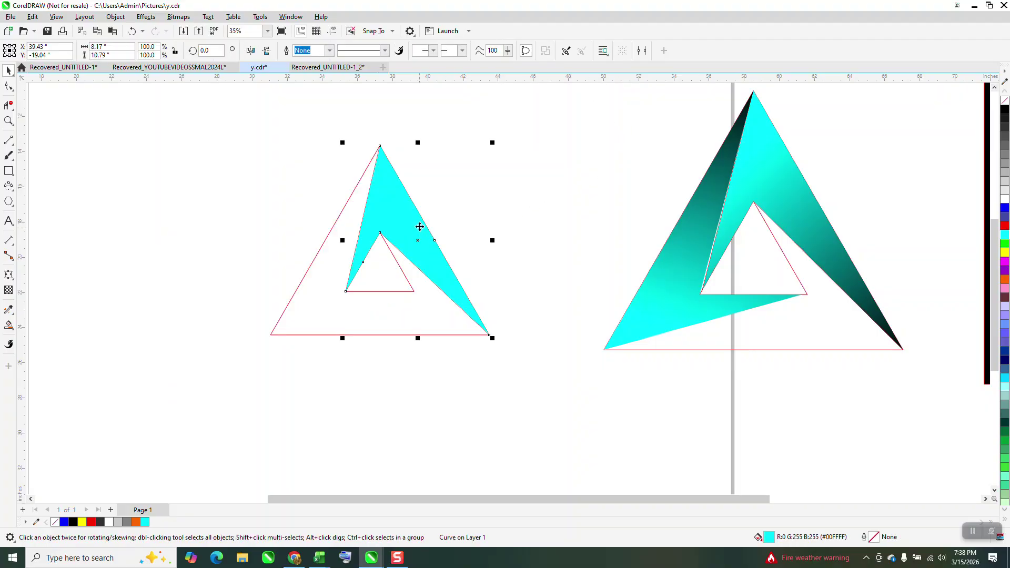
{"action": "left_click", "coordinate": [1004, 100]}
{"action": "right_click", "coordinate": [1004, 110]}
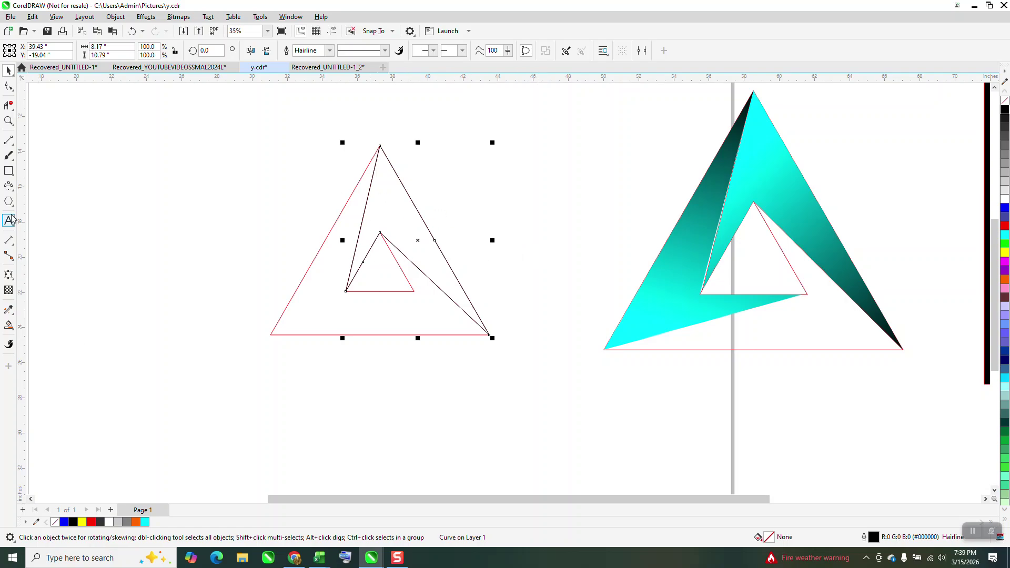
Draw a dividing line about 6.81 by 8.3 inches from the outer lower-right corner to the black shape's left edge.
{"action": "left_click", "coordinate": [14, 146]}
{"action": "left_click", "coordinate": [52, 150]}
{"action": "left_click_drag", "start_coordinate": [490, 335], "coordinate": [368, 187]}
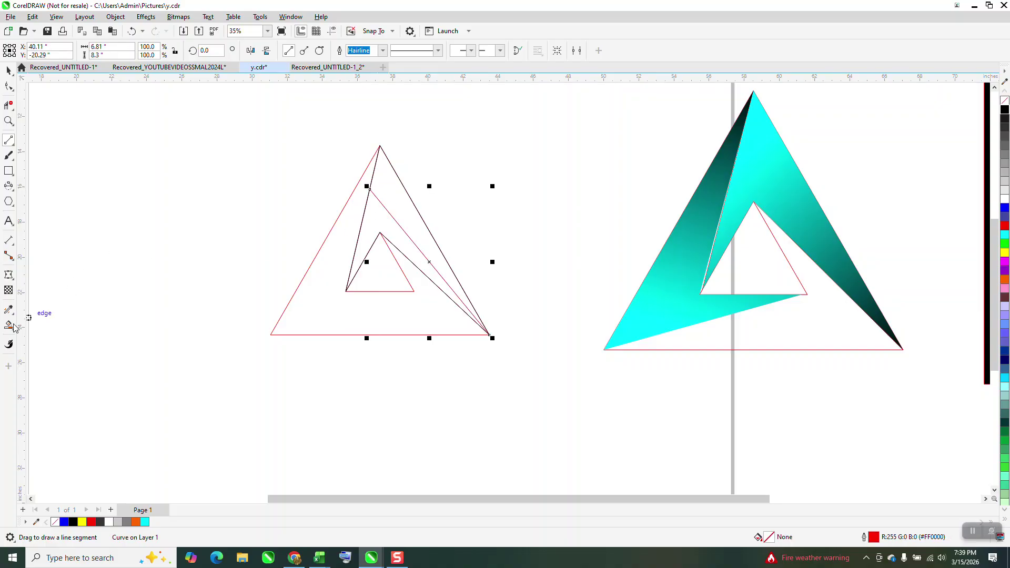
Group all the triangle outlines and lines, and Smart Fill the regions on both sides of the dividing line with cyan.
{"action": "left_click", "coordinate": [9, 74]}
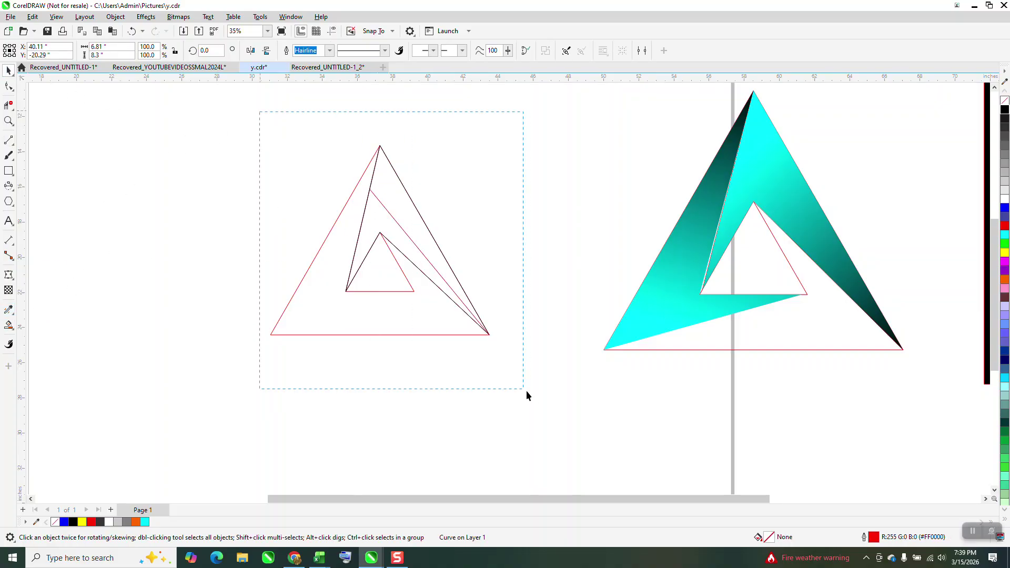
{"action": "key", "text": "ctrl+g"}
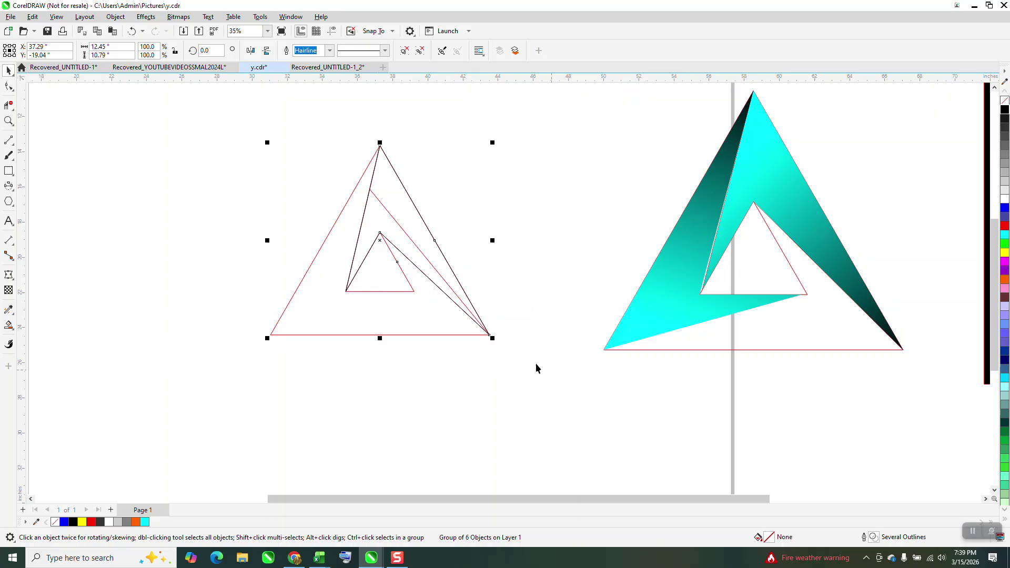
{"action": "left_click", "coordinate": [8, 325]}
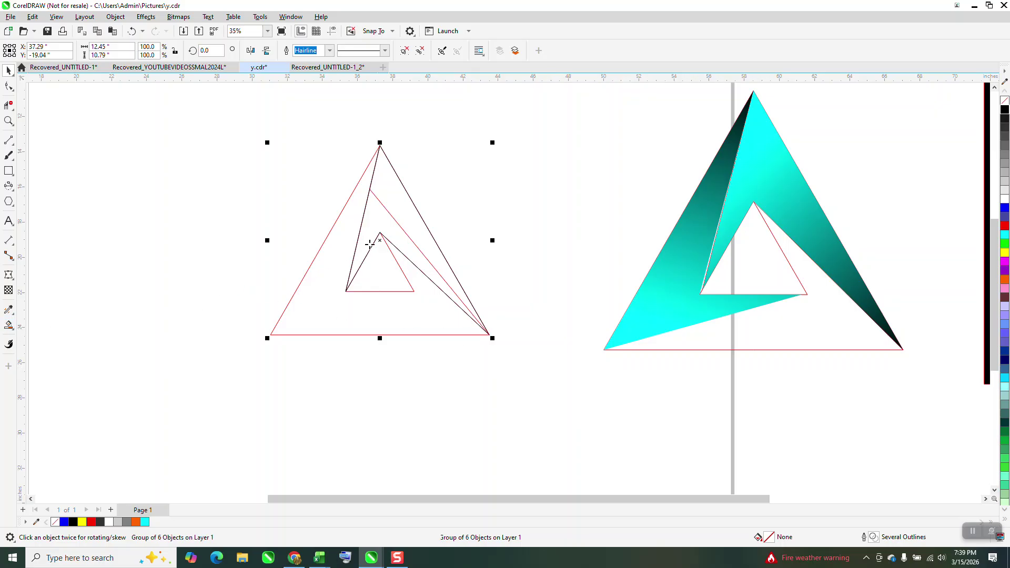
{"action": "left_click", "coordinate": [378, 228]}
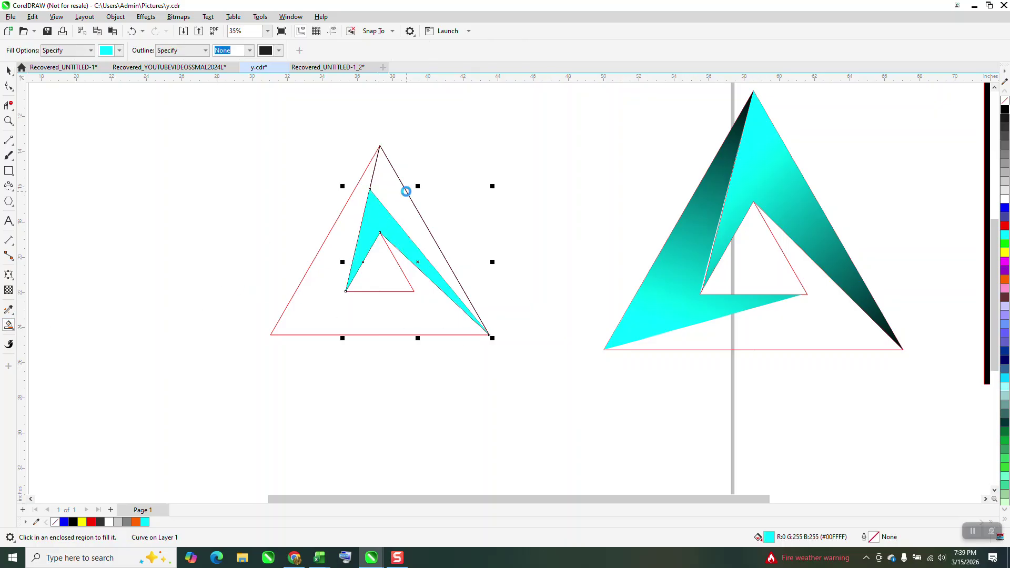
{"action": "left_click", "coordinate": [406, 192]}
{"action": "left_click", "coordinate": [8, 70]}
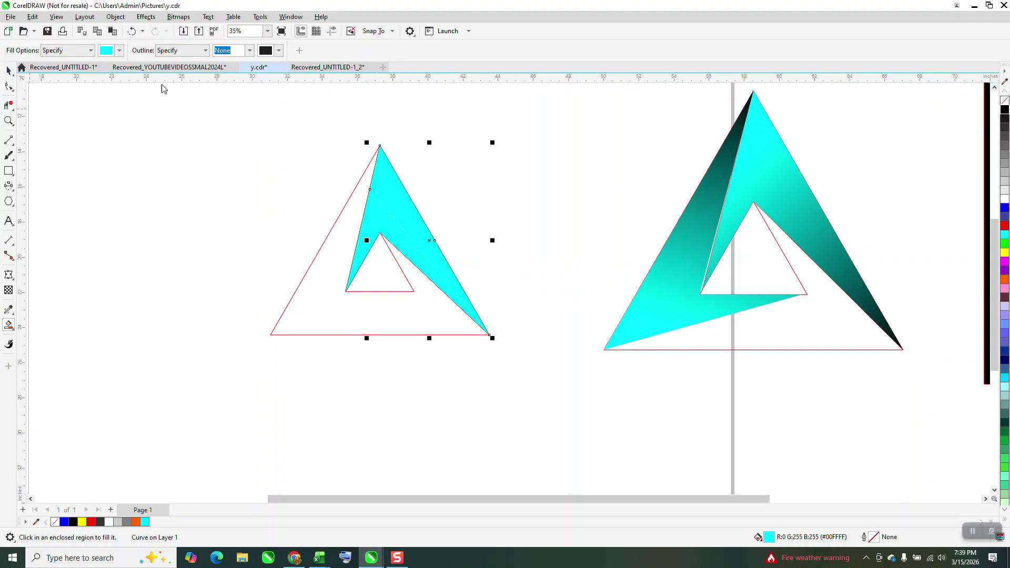
Apply a fountain fill to the outer cyan piece, from cyan near the apex to a dark colour beyond its lower-right tip.
{"action": "left_click", "coordinate": [421, 192]}
{"action": "left_click", "coordinate": [410, 202]}
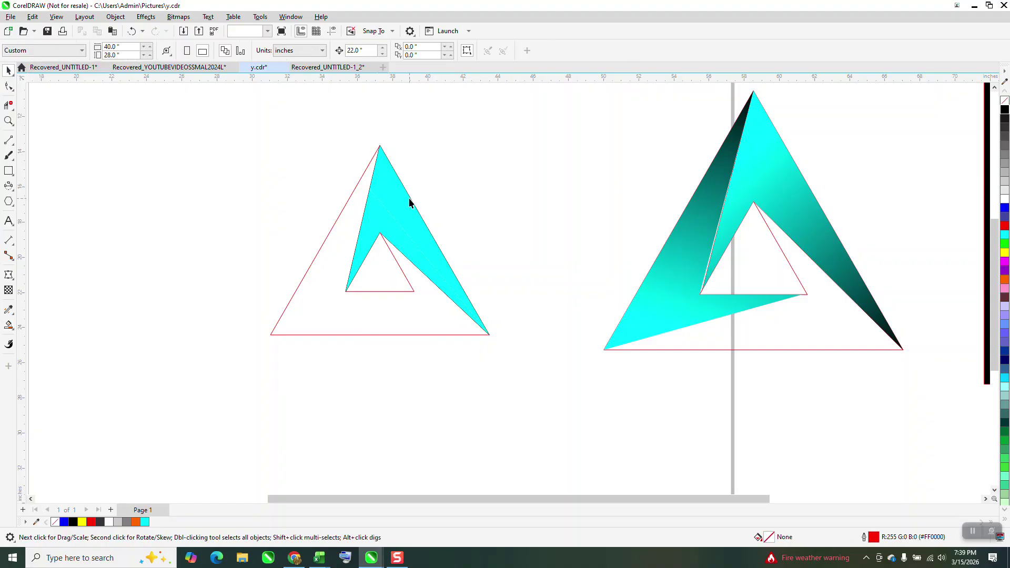
{"action": "left_click", "coordinate": [13, 330]}
{"action": "left_click", "coordinate": [47, 325]}
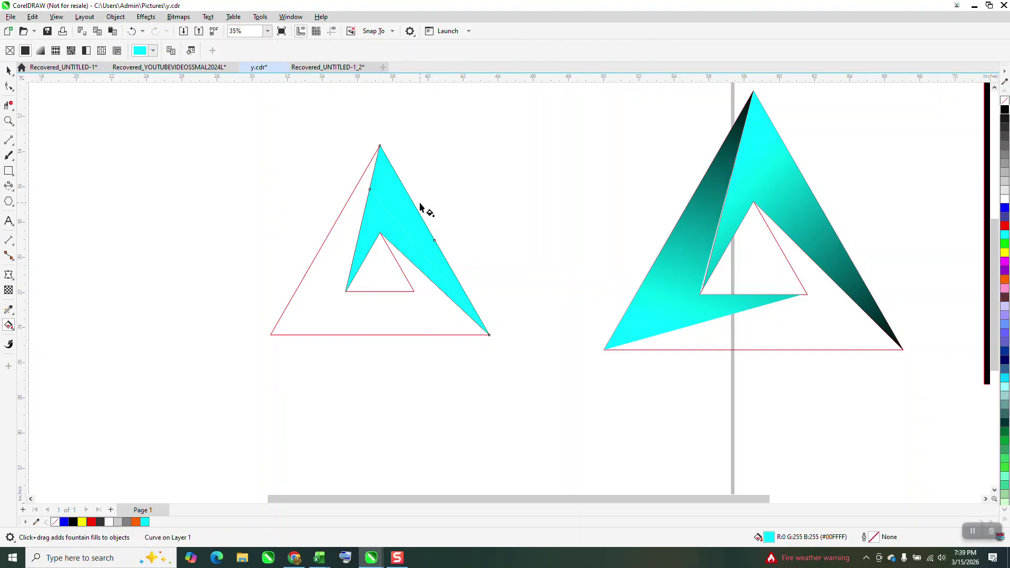
{"action": "left_click_drag", "start_coordinate": [421, 202], "coordinate": [414, 205]}
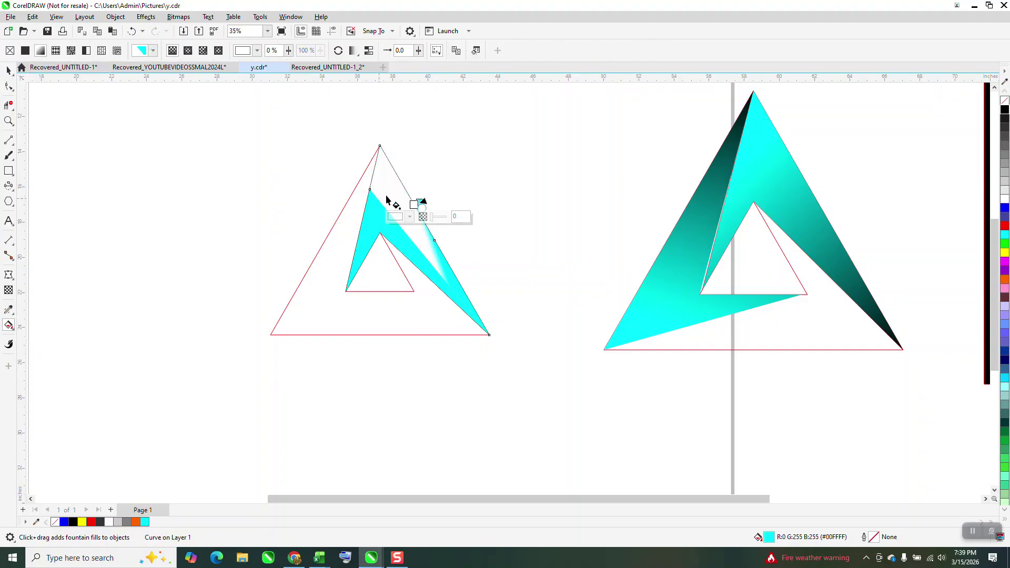
{"action": "left_click", "coordinate": [131, 30]}
{"action": "left_click_drag", "start_coordinate": [400, 199], "coordinate": [506, 355]}
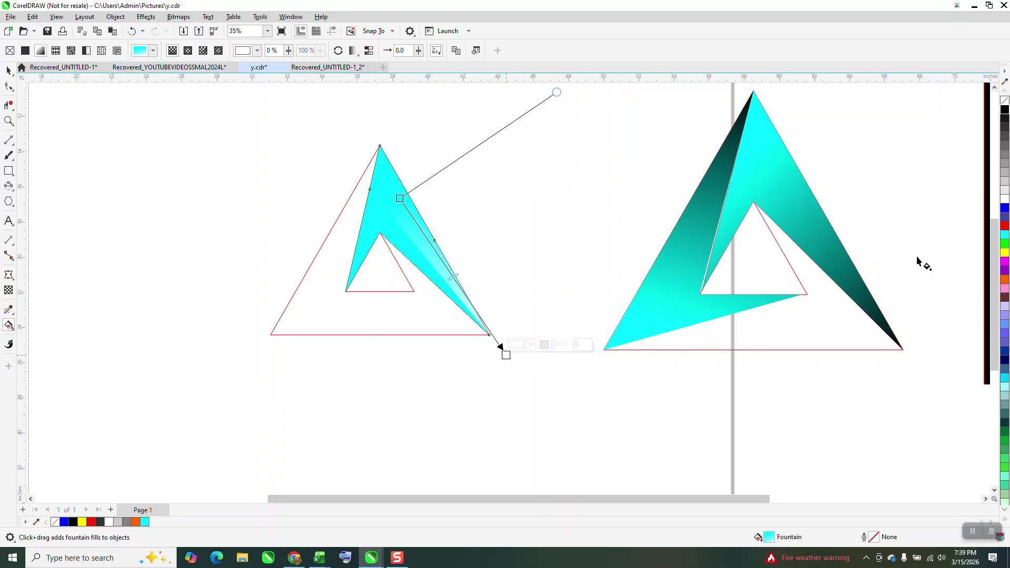
{"action": "left_click_drag", "start_coordinate": [747, 270], "coordinate": [506, 355]}
Apply a fountain fill to the inner cyan piece, from cyan near its upper part to near-black beyond its lower-left tip.
{"action": "left_click_drag", "start_coordinate": [378, 211], "coordinate": [336, 316]}
{"action": "left_click_drag", "start_coordinate": [1006, 118], "coordinate": [342, 319]}
{"action": "left_click", "coordinate": [9, 71]}
{"action": "scroll", "coordinate": [431, 150], "scroll_direction": "down", "scroll_amount": 2}
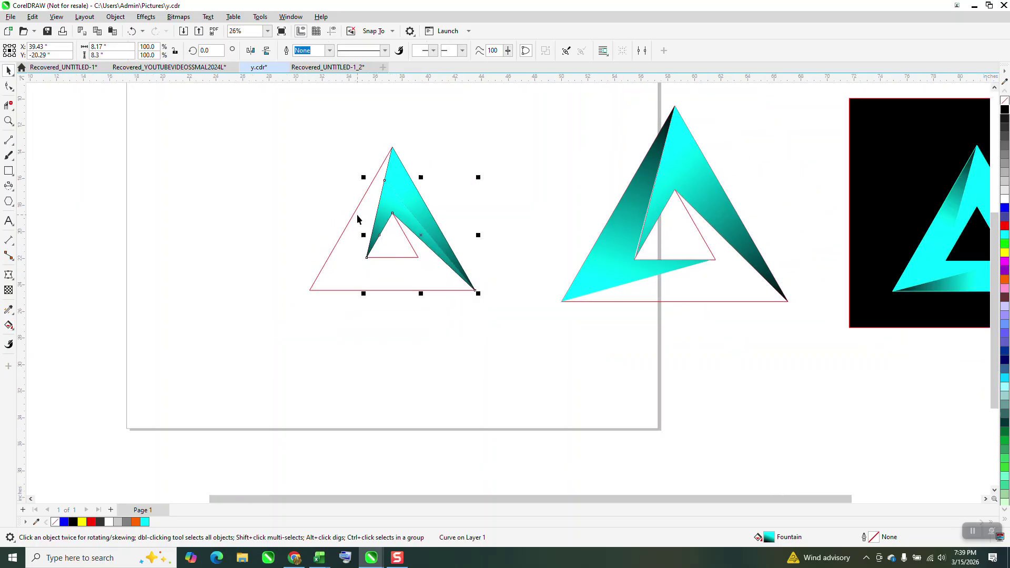
Move the triangle outline group 22 inches to the left of the cyan pieces, and group the two cyan pieces.
{"action": "left_click", "coordinate": [351, 217]}
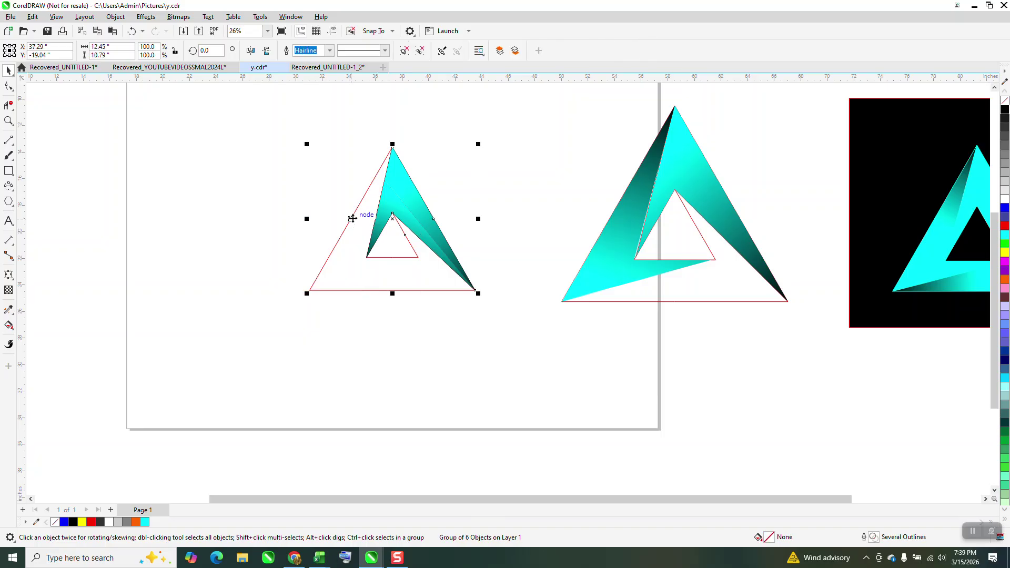
{"action": "key", "text": "Left"}
{"action": "left_click_drag", "start_coordinate": [424, 230], "coordinate": [543, 344]}
{"action": "key", "text": "ctrl+g"}
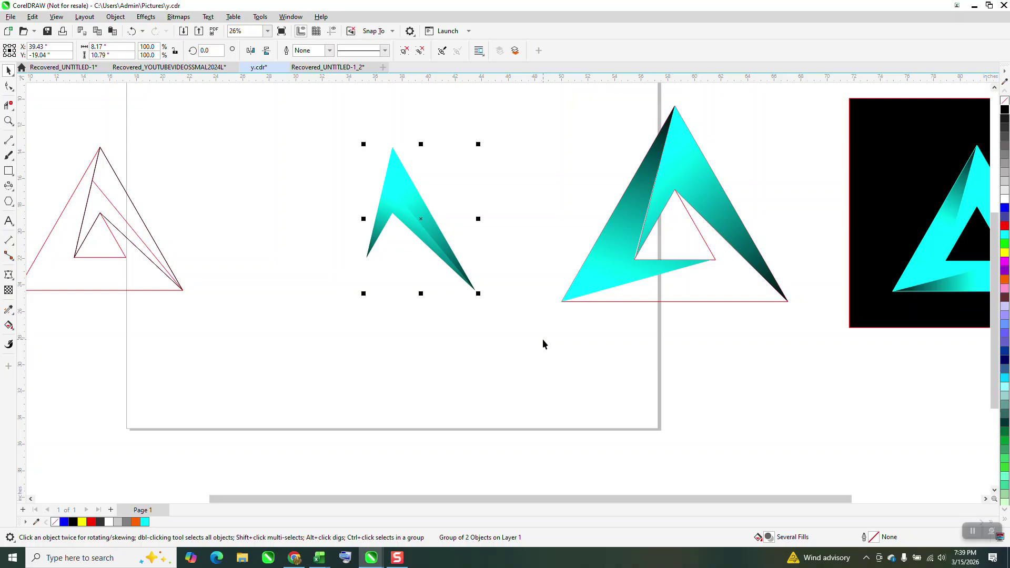
Complete the triangle with two copies of the cyan group rotated in 120-degree increments, and shift the black reference artwork farther right.
{"action": "left_click", "coordinate": [207, 52]}
{"action": "type", "text": "120"}
{"action": "key", "text": "Return"}
{"action": "key", "text": "ctrl+r"}
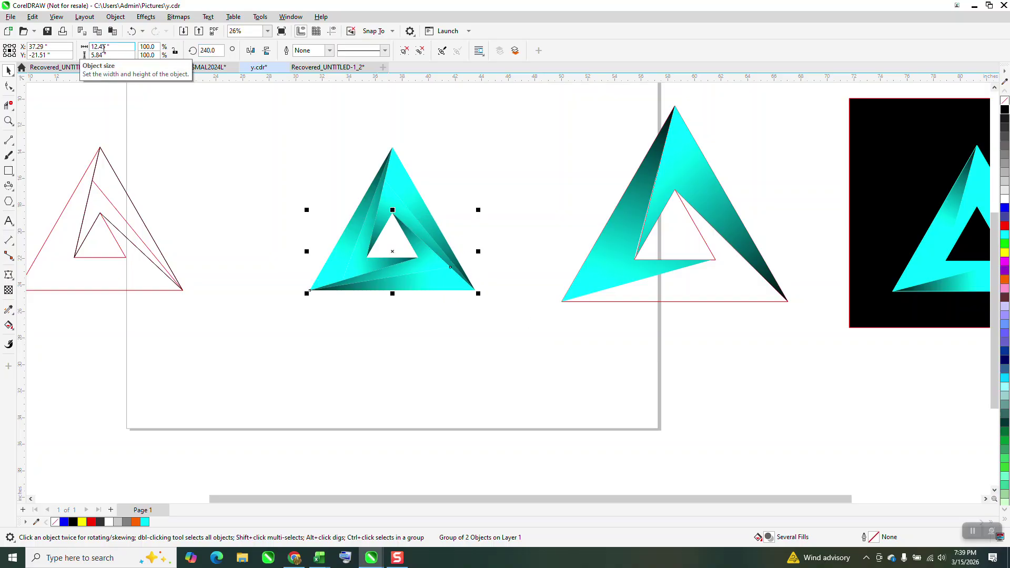
{"action": "left_click_drag", "start_coordinate": [377, 185], "coordinate": [979, 203]}
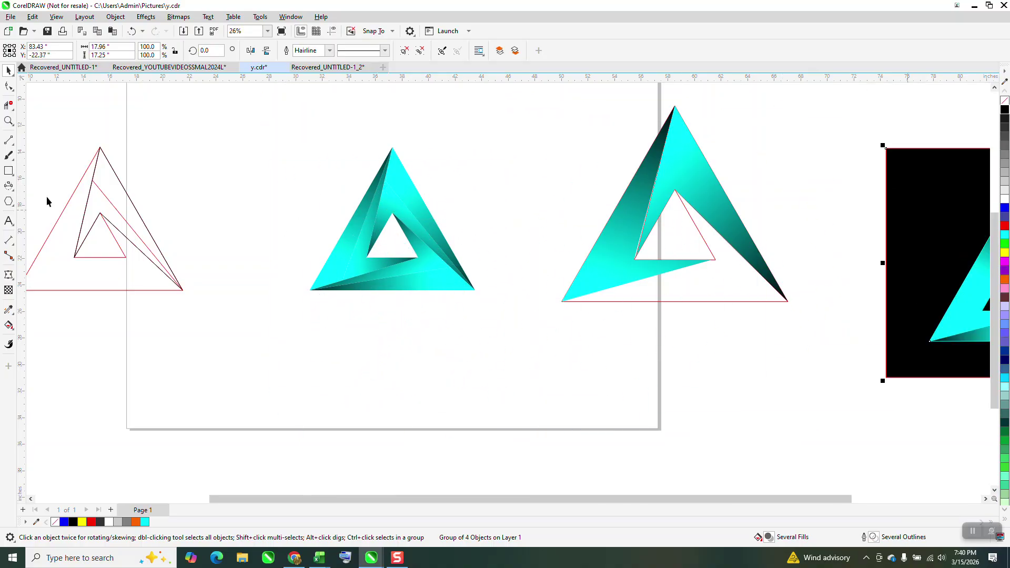
Place a black-filled rectangle about 14.97 by 15.96 inches behind the completed cyan triangle.
{"action": "left_click", "coordinate": [8, 171]}
{"action": "left_click_drag", "start_coordinate": [284, 117], "coordinate": [483, 331]}
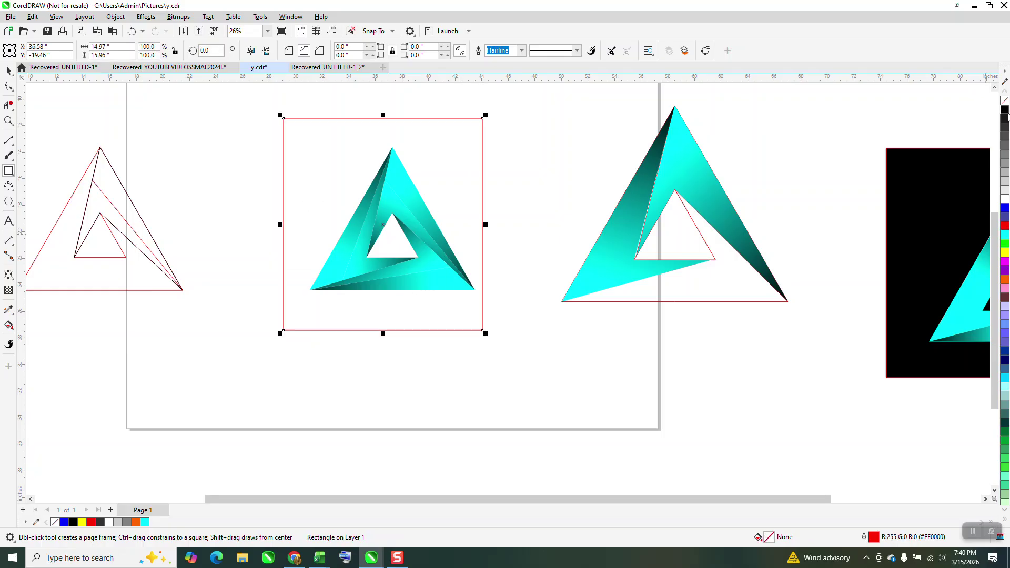
{"action": "left_click", "coordinate": [1005, 111]}
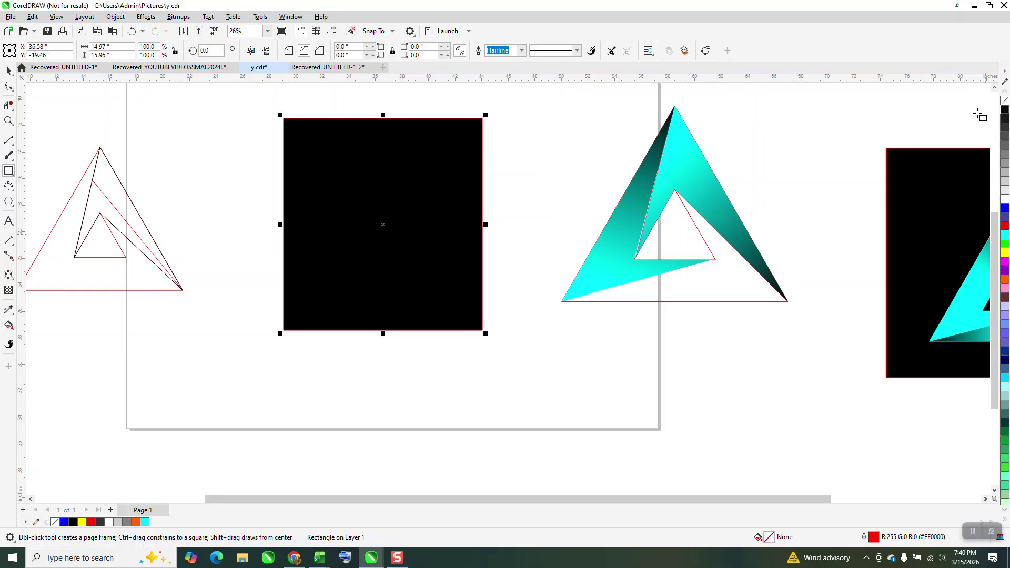
{"action": "left_click", "coordinate": [113, 18]}
{"action": "mouse_move", "coordinate": [224, 198]}
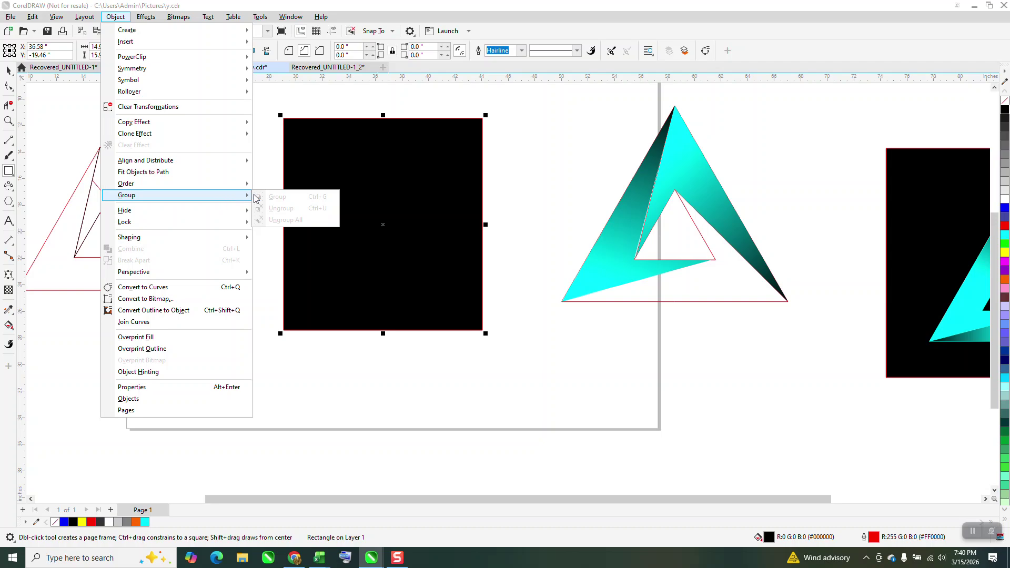
{"action": "left_click", "coordinate": [286, 208]}
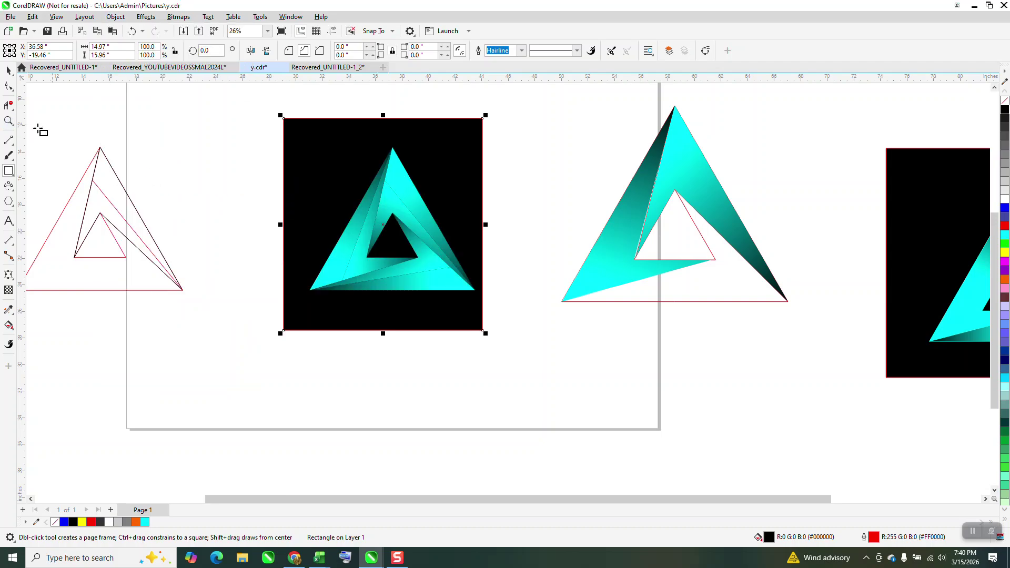
Delete the black rectangle behind the cyan triangle.
{"action": "left_click", "coordinate": [9, 121]}
{"action": "left_click_drag", "start_coordinate": [279, 117], "coordinate": [536, 368]}
{"action": "scroll", "coordinate": [475, 316], "scroll_direction": "down", "scroll_amount": 2}
{"action": "left_click", "coordinate": [9, 69]}
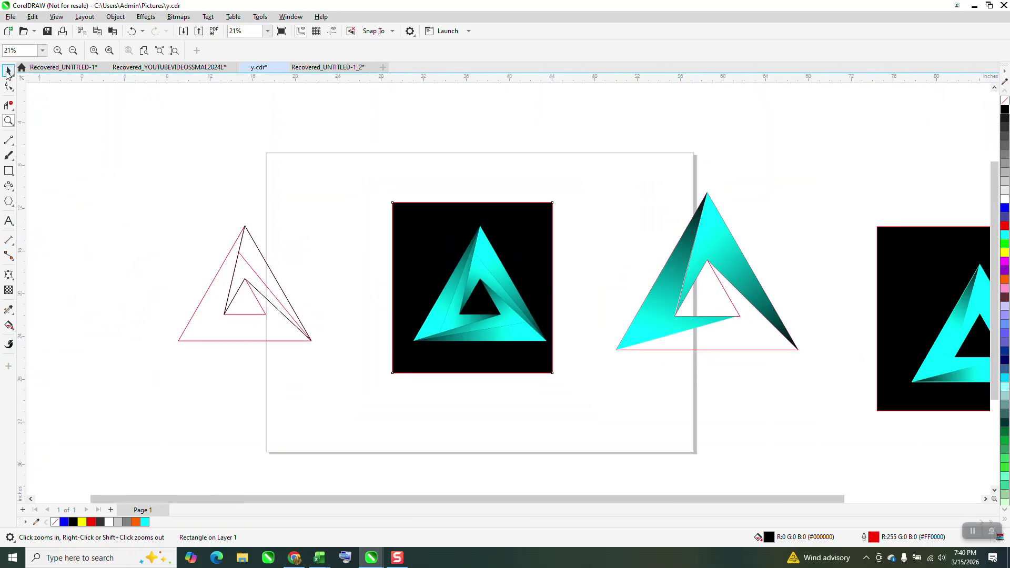
{"action": "left_click", "coordinate": [489, 215]}
{"action": "key", "text": "Delete"}
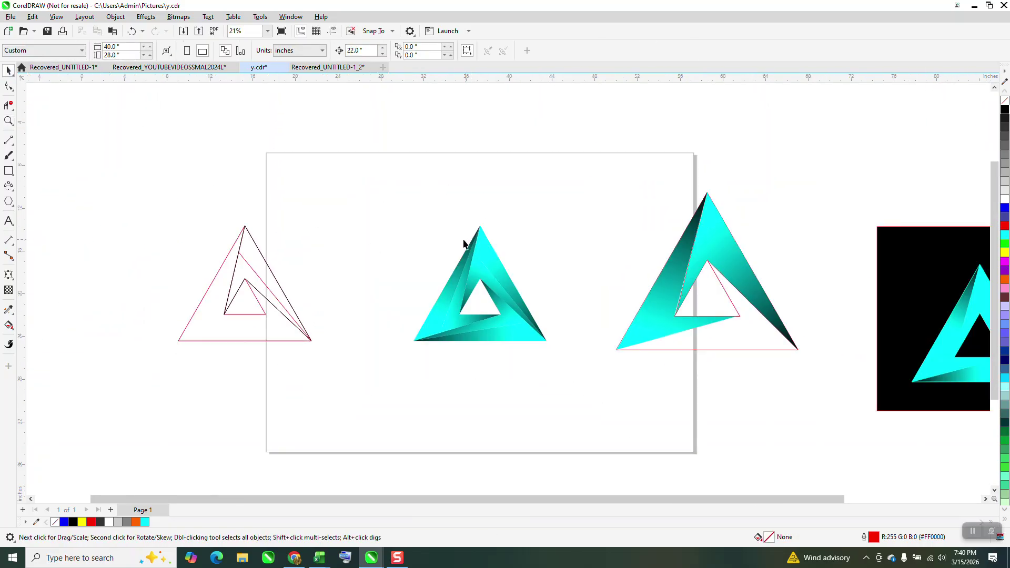
Try rotating a copy of the three ungrouped triangle segments by 60 degrees about the apex, and undo it.
{"action": "left_click_drag", "start_coordinate": [543, 398], "coordinate": [545, 399]}
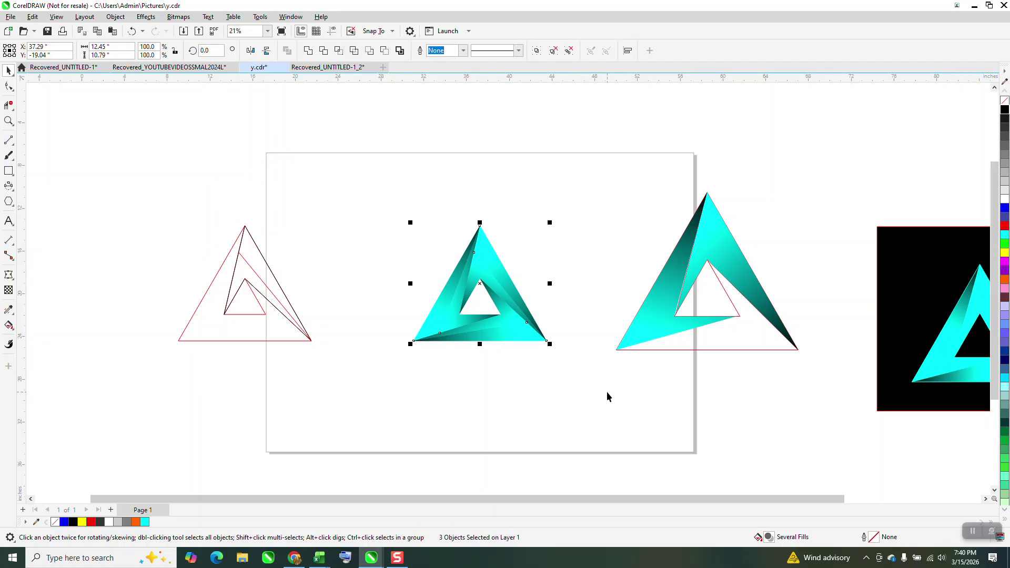
{"action": "left_click", "coordinate": [528, 323]}
{"action": "left_click_drag", "start_coordinate": [486, 284], "coordinate": [480, 225]}
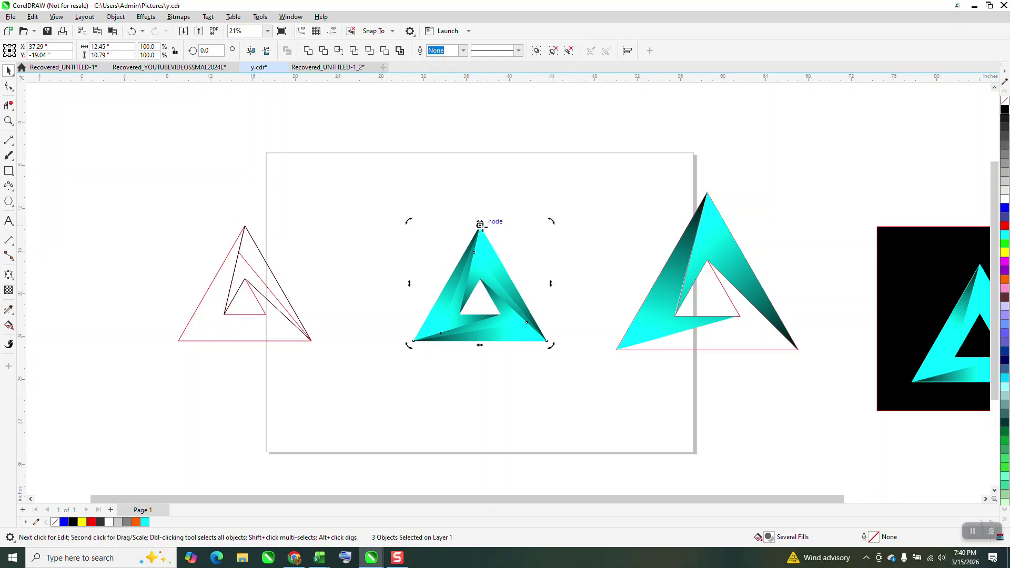
{"action": "left_click", "coordinate": [208, 49]}
{"action": "type", "text": "60"}
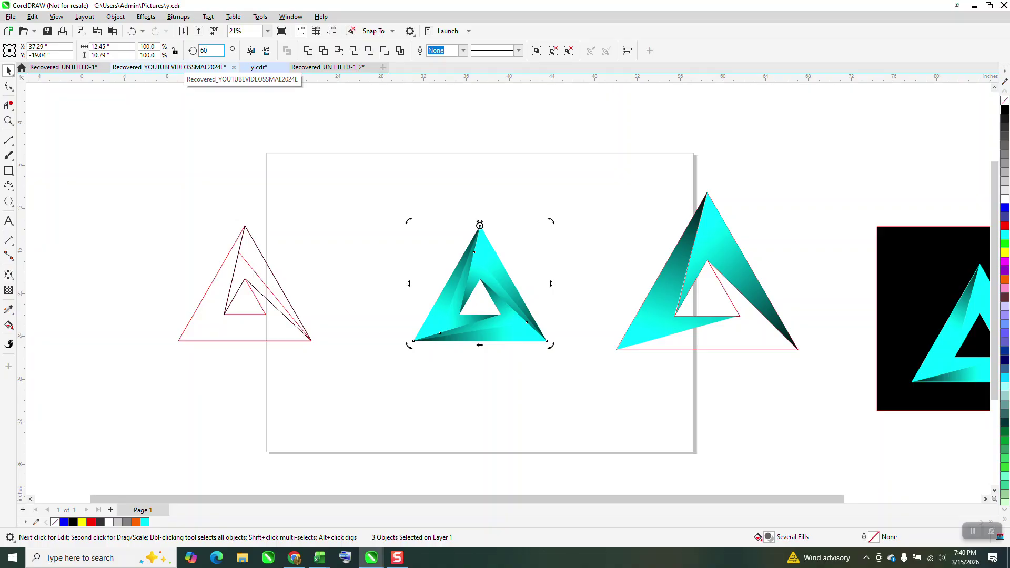
{"action": "key", "text": "Return"}
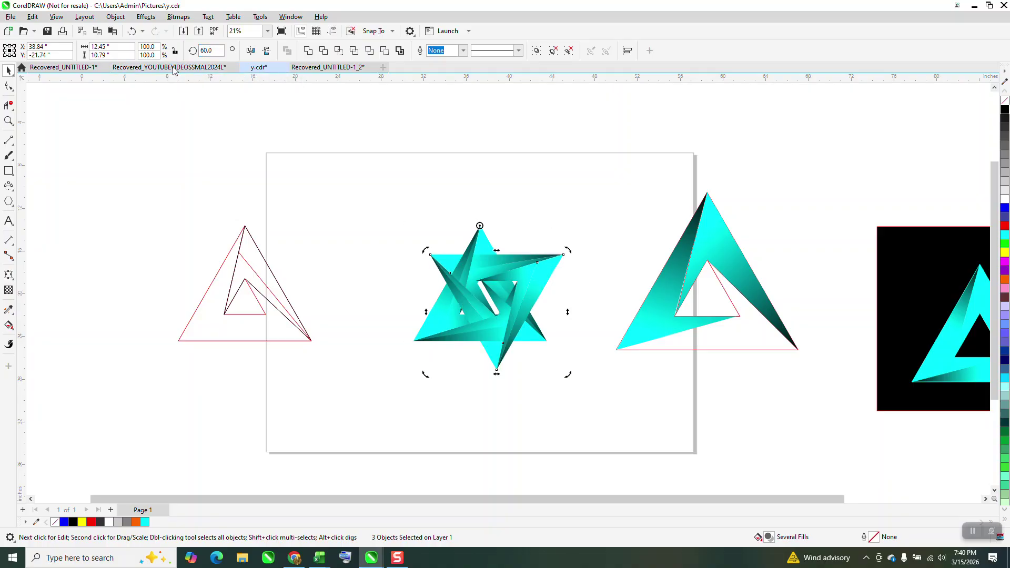
{"action": "left_click", "coordinate": [131, 31]}
Pull individual segments out of the cyan triangle to check that they are separate, and undo the moves.
{"action": "left_click", "coordinate": [468, 193]}
{"action": "left_click_drag", "start_coordinate": [483, 251], "coordinate": [553, 217]}
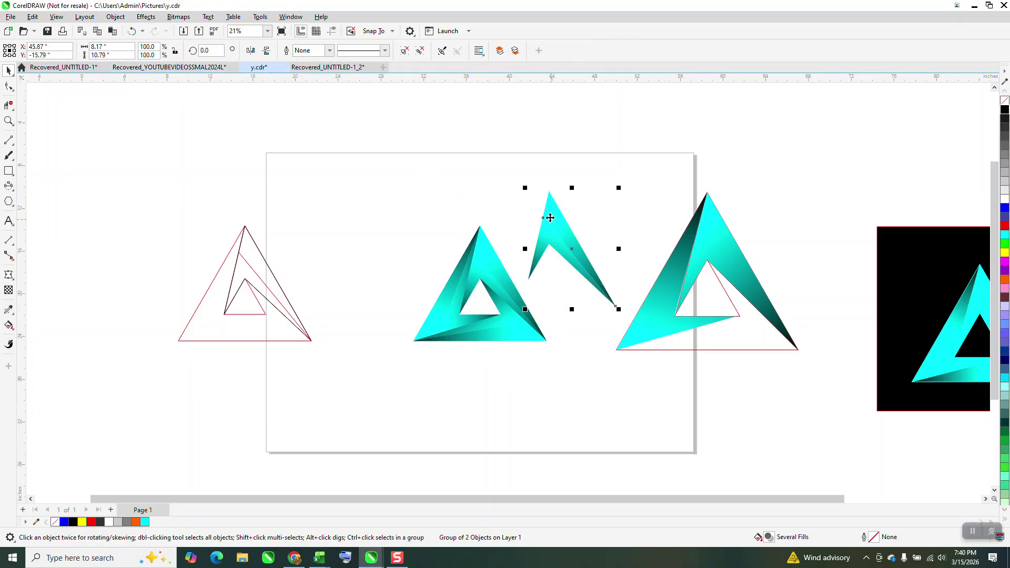
{"action": "left_click", "coordinate": [138, 33]}
{"action": "left_click", "coordinate": [458, 204]}
{"action": "key", "text": "ctrl+v"}
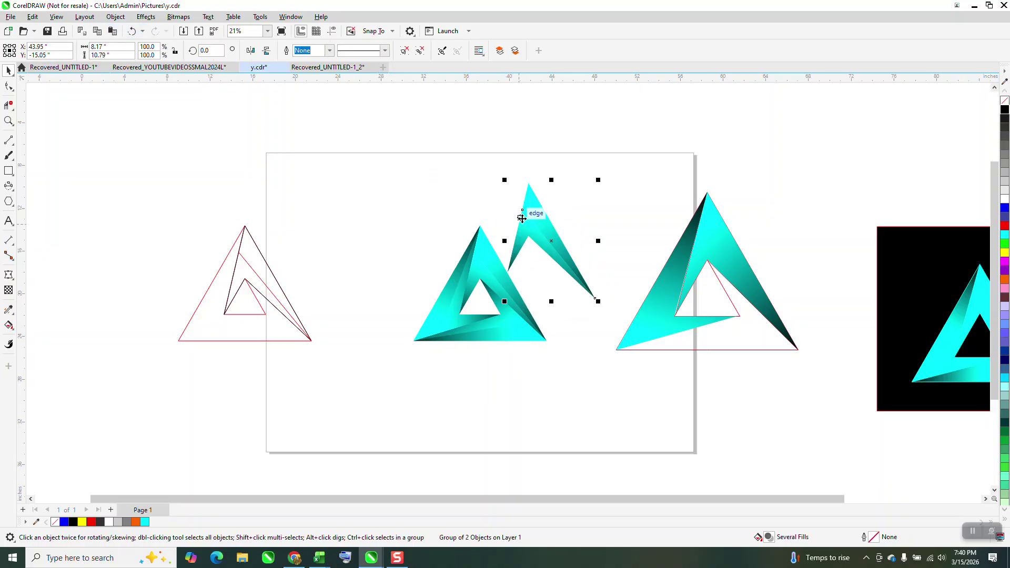
{"action": "key", "text": "Delete"}
{"action": "left_click_drag", "start_coordinate": [466, 252], "coordinate": [538, 248]}
{"action": "left_click_drag", "start_coordinate": [460, 269], "coordinate": [400, 287]}
{"action": "key", "text": "ctrl+z"}
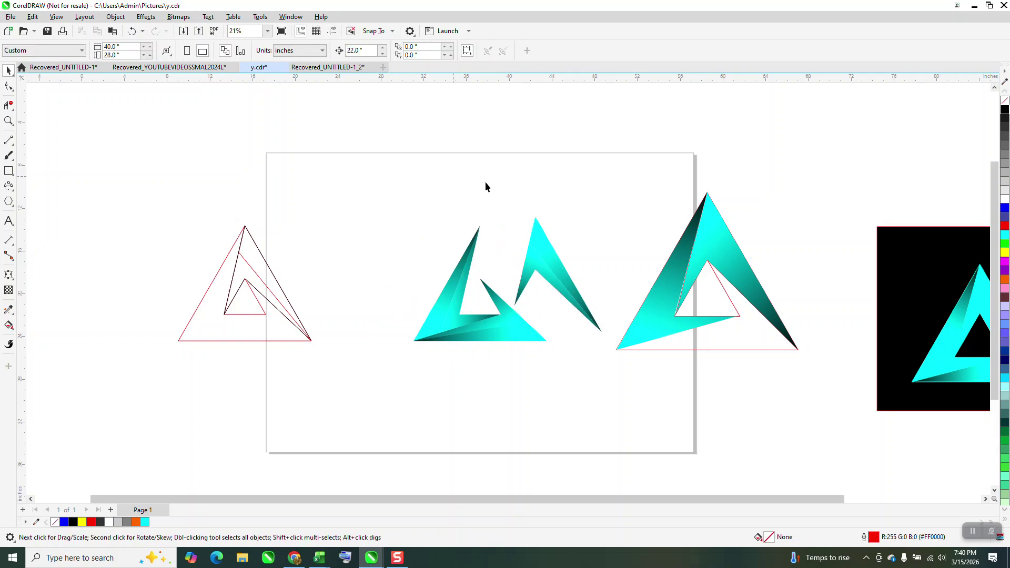
{"action": "left_click", "coordinate": [131, 31]}
{"action": "left_click", "coordinate": [132, 31]}
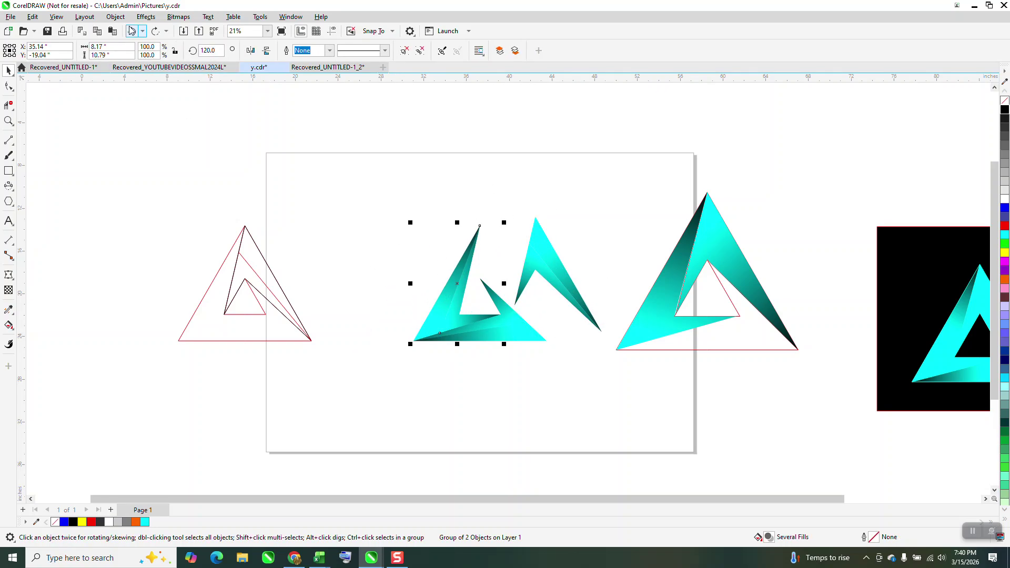
{"action": "left_click", "coordinate": [132, 31]}
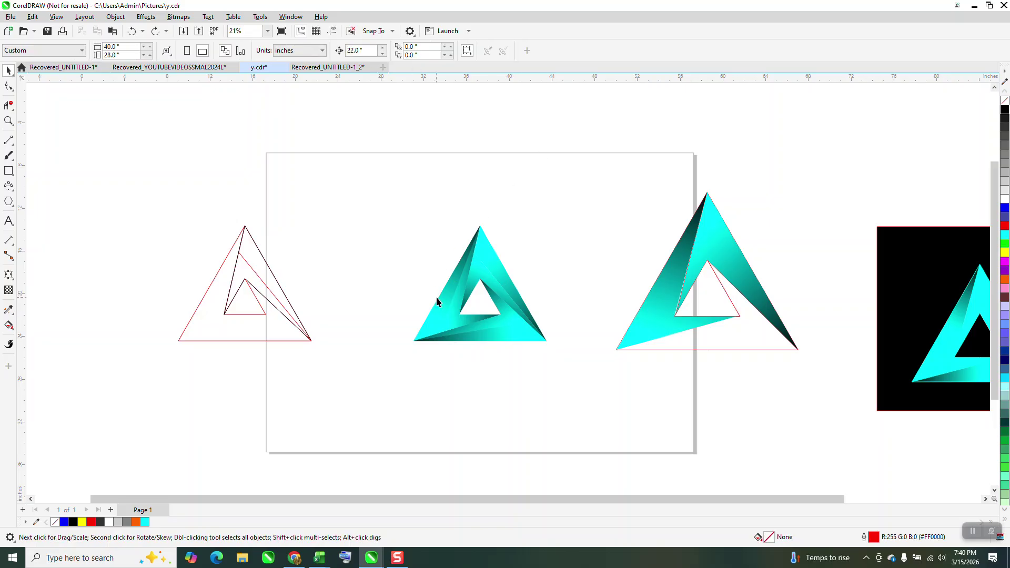
Group the three segments of the cyan triangle into one object.
{"action": "left_click", "coordinate": [445, 313]}
{"action": "key", "text": "Delete"}
{"action": "left_click_drag", "start_coordinate": [503, 342], "coordinate": [635, 398]}
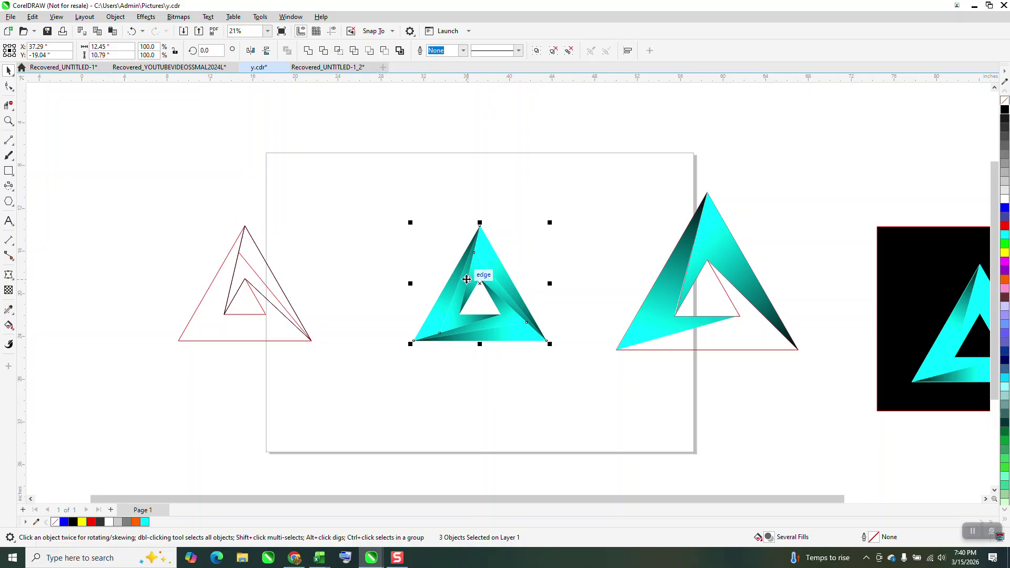
{"action": "key", "text": "ctrl+g"}
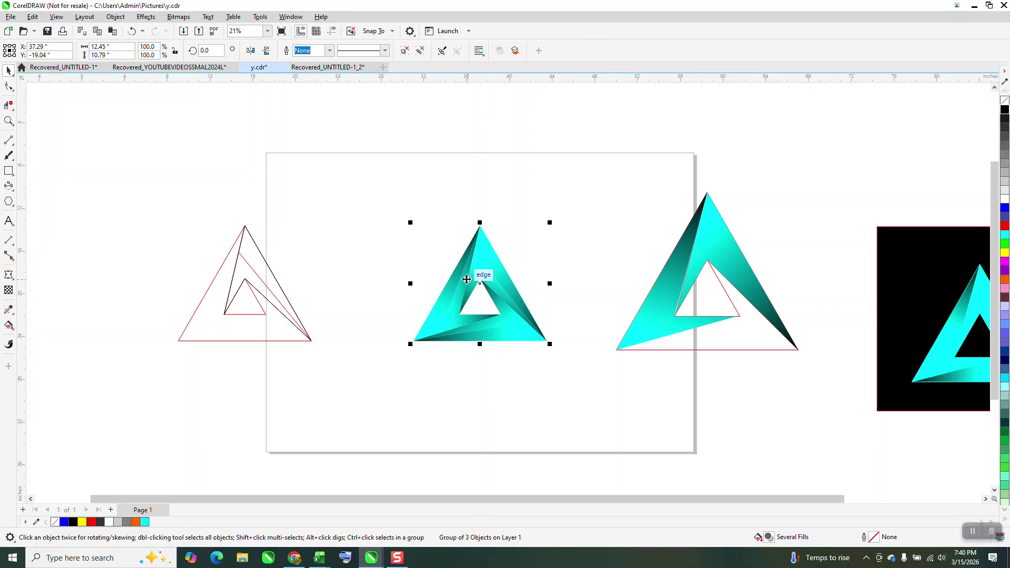
Set the triangle group's rotation centre at its apex and repeat copies every 60 degrees to form a six-triangle hexagon.
{"action": "left_click", "coordinate": [478, 284]}
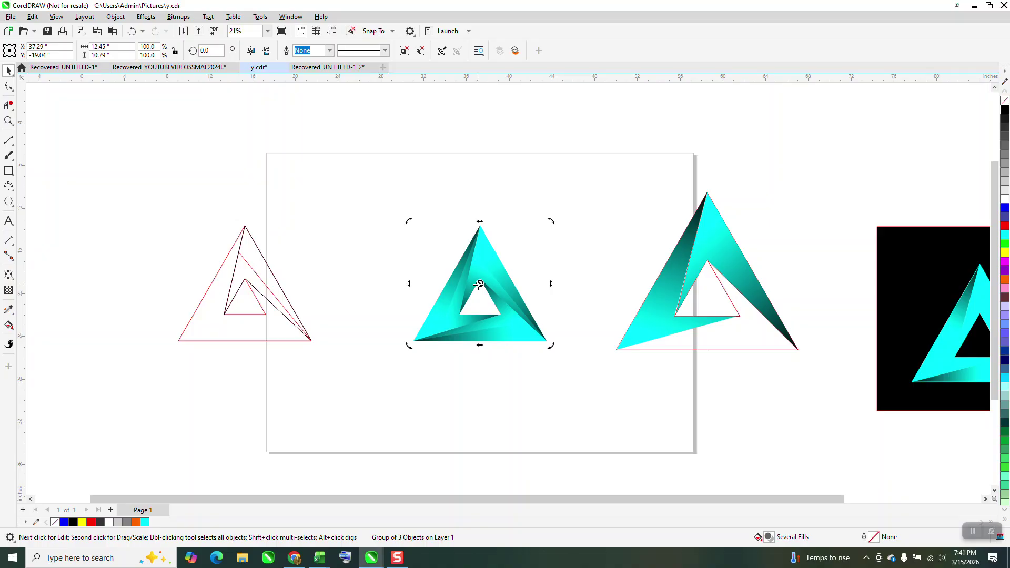
{"action": "left_click_drag", "start_coordinate": [480, 225], "coordinate": [480, 226]}
{"action": "key", "text": "Return"}
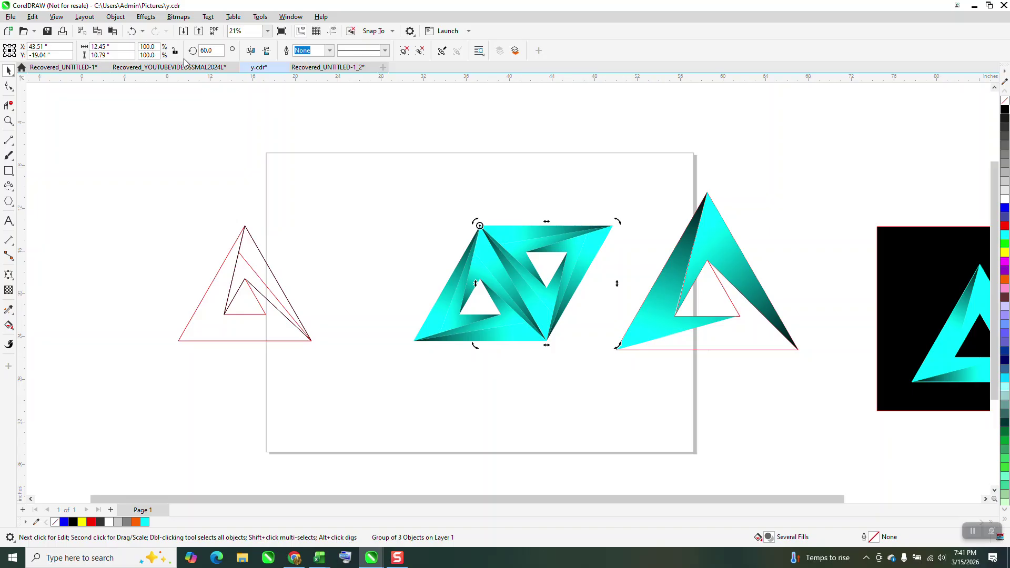
{"action": "key", "text": "ctrl+r"}
{"action": "key", "text": "ctrl+r"}
{"action": "key", "text": "ctrl+r"}
{"action": "key", "text": "ctrl+r"}
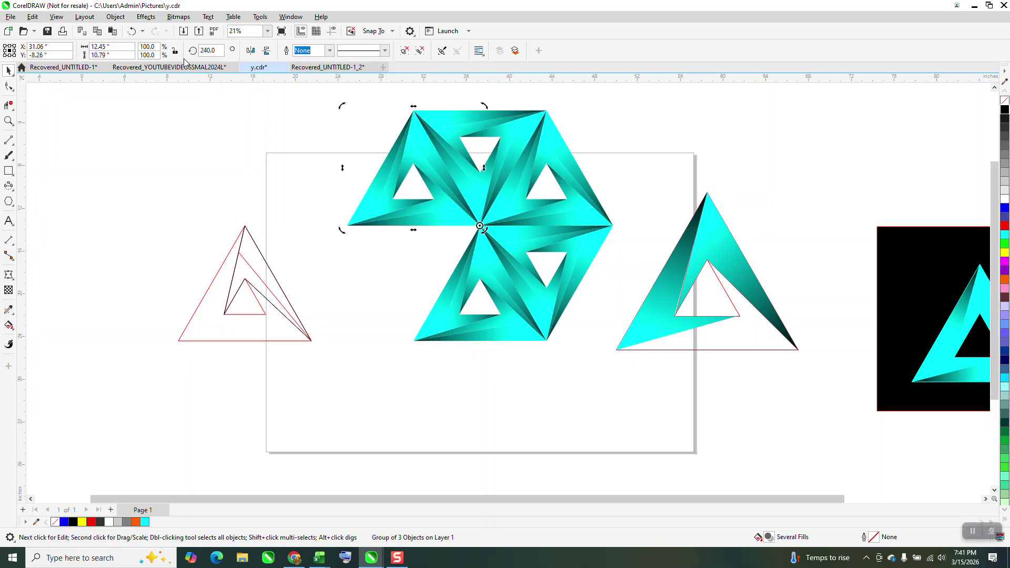
{"action": "scroll", "coordinate": [420, 236], "scroll_direction": "down", "scroll_amount": 3}
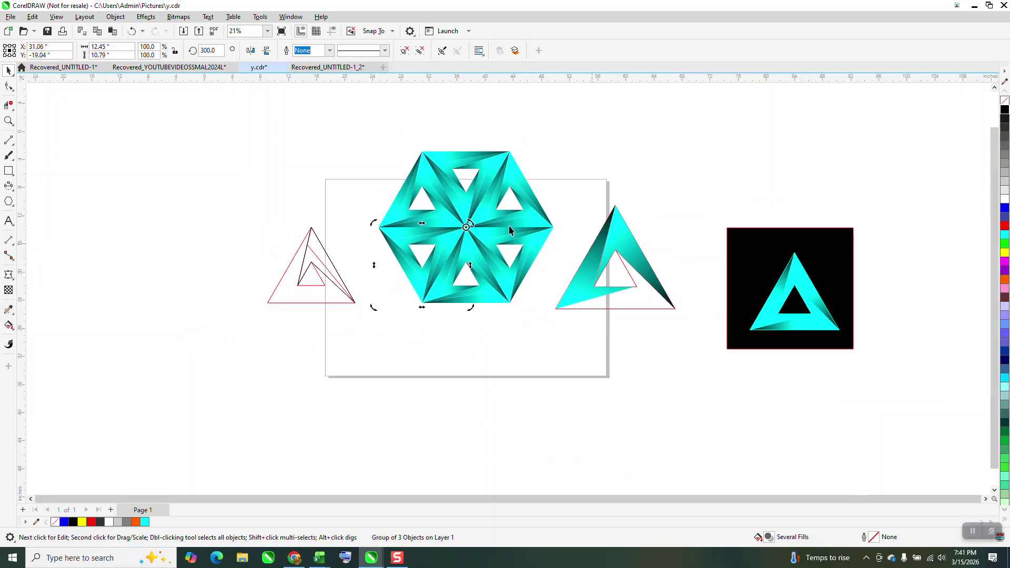
Draw a rectangle about 26.12 by 23.91 inches around the hexagon pattern and fill it with black.
{"action": "left_click", "coordinate": [8, 121]}
{"action": "left_click_drag", "start_coordinate": [368, 142], "coordinate": [614, 344]}
{"action": "left_click", "coordinate": [8, 170]}
{"action": "scroll", "coordinate": [304, 153], "scroll_direction": "down", "scroll_amount": 1}
{"action": "left_click_drag", "start_coordinate": [277, 100], "coordinate": [595, 391]}
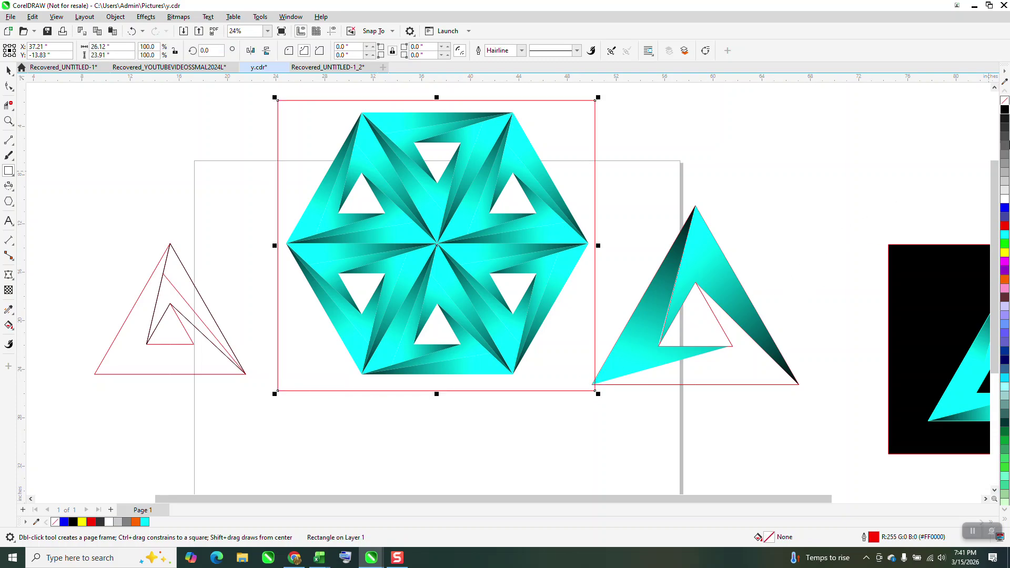
{"action": "left_click", "coordinate": [1004, 110]}
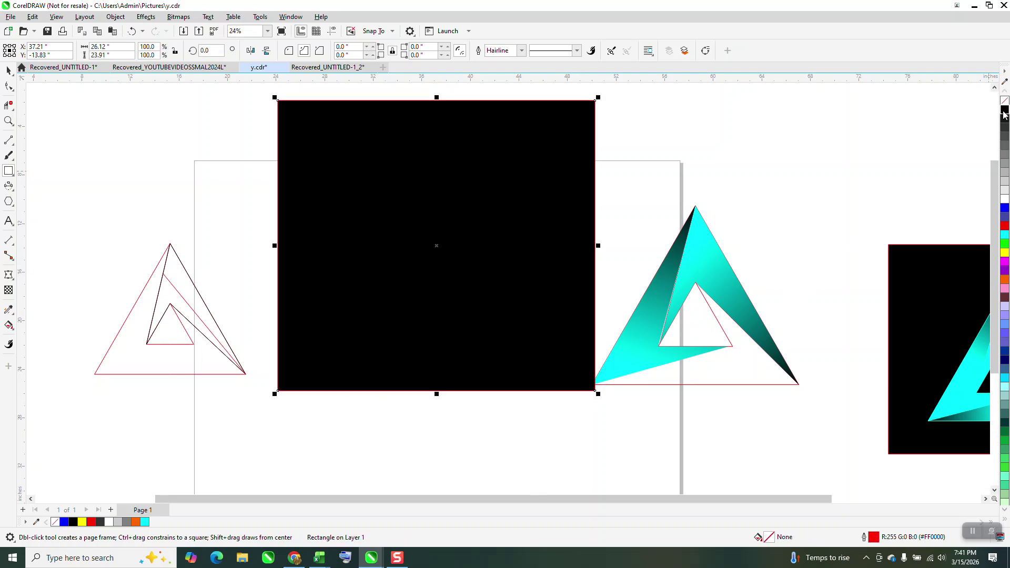
Order the black rectangle behind the hexagon pattern as its background.
{"action": "left_click", "coordinate": [116, 17]}
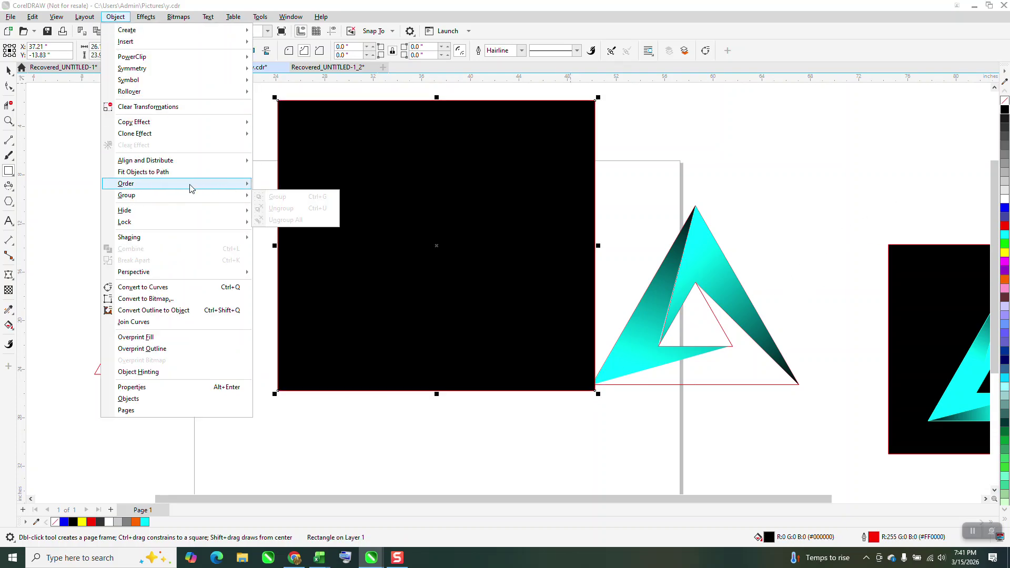
{"action": "mouse_move", "coordinate": [192, 189]}
{"action": "left_click", "coordinate": [266, 197]}
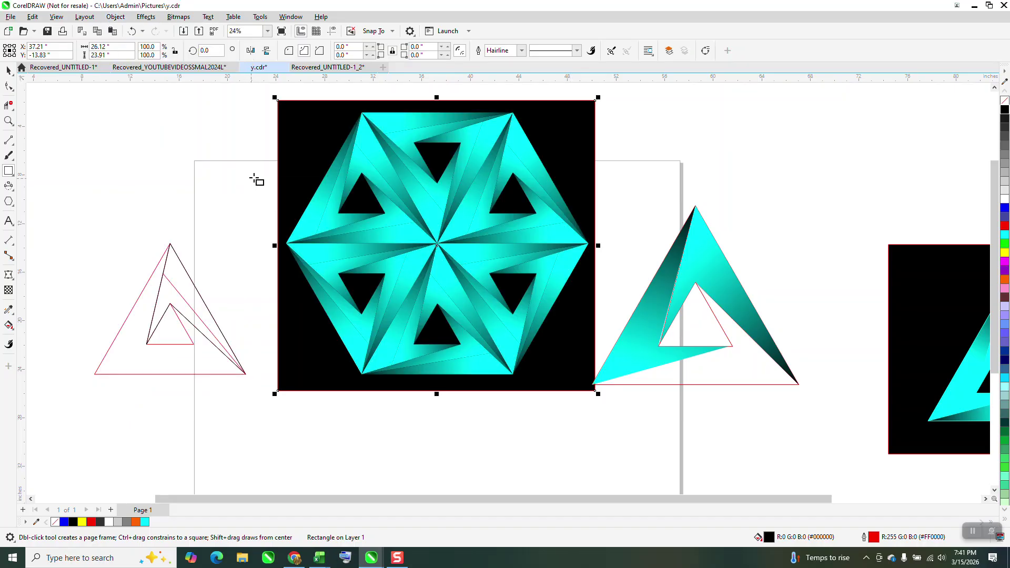